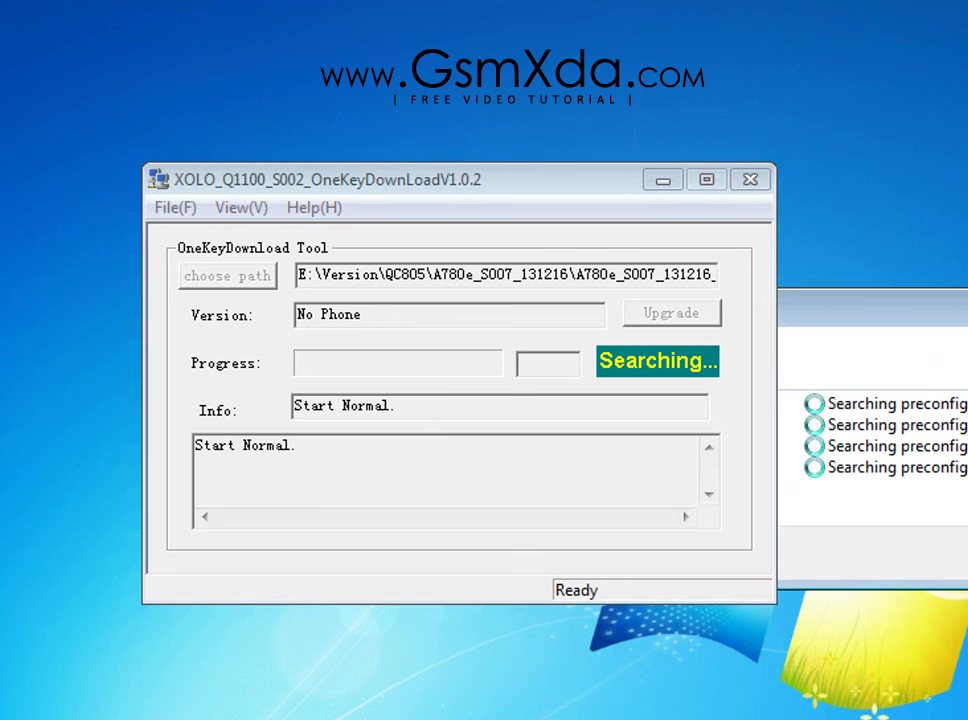
Bring the Driver Software Installation report over the download tool and dismiss it.
left_click_drag(903, 318, 633, 261)
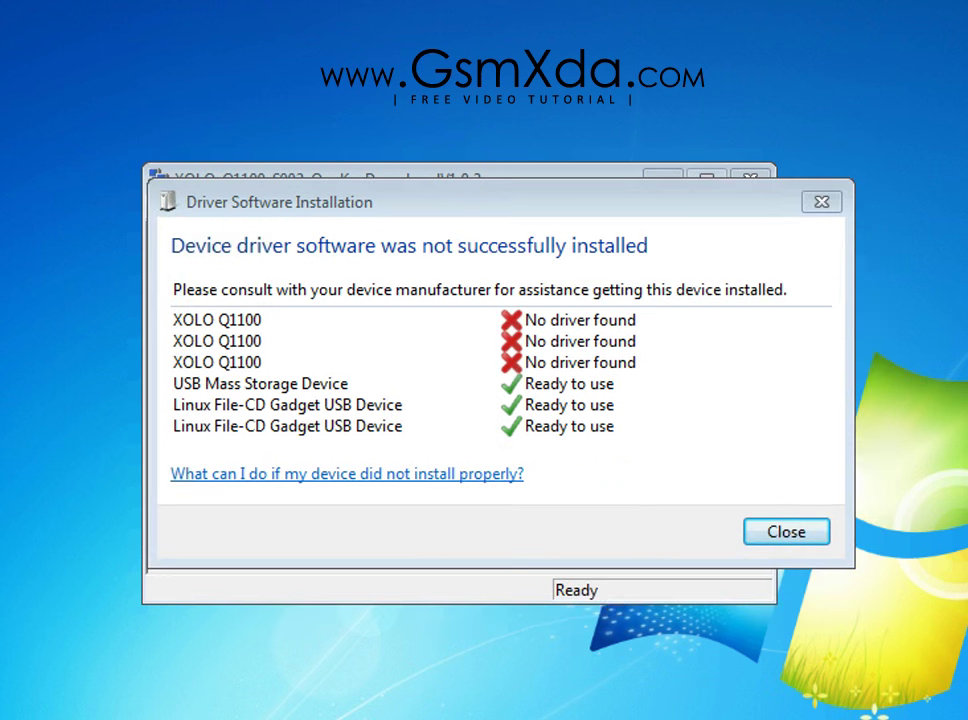
left_click(545, 395)
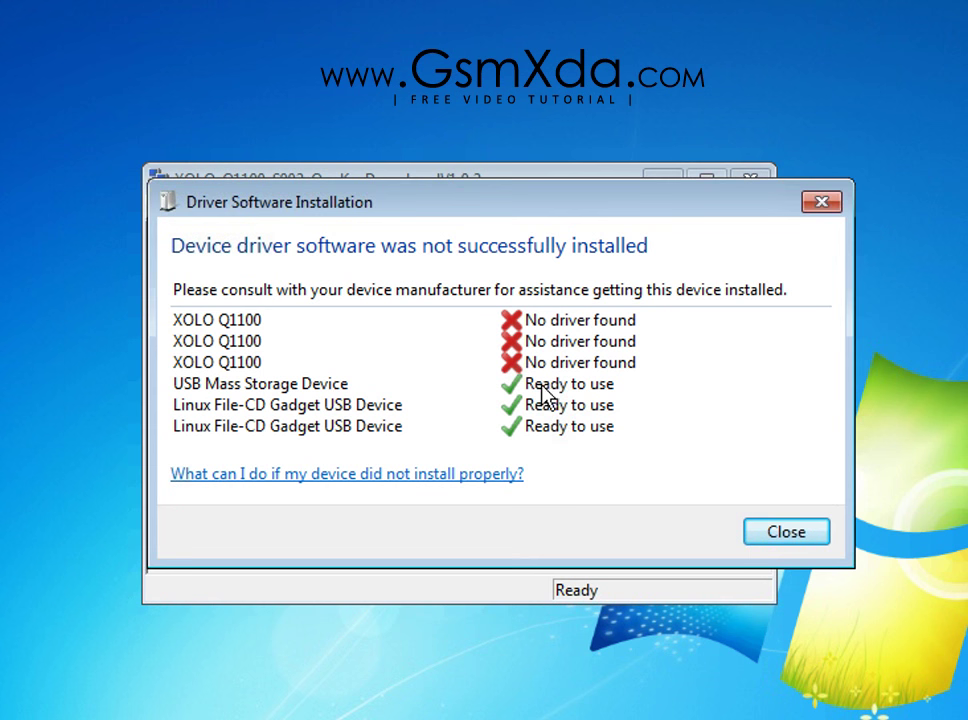
left_click(787, 533)
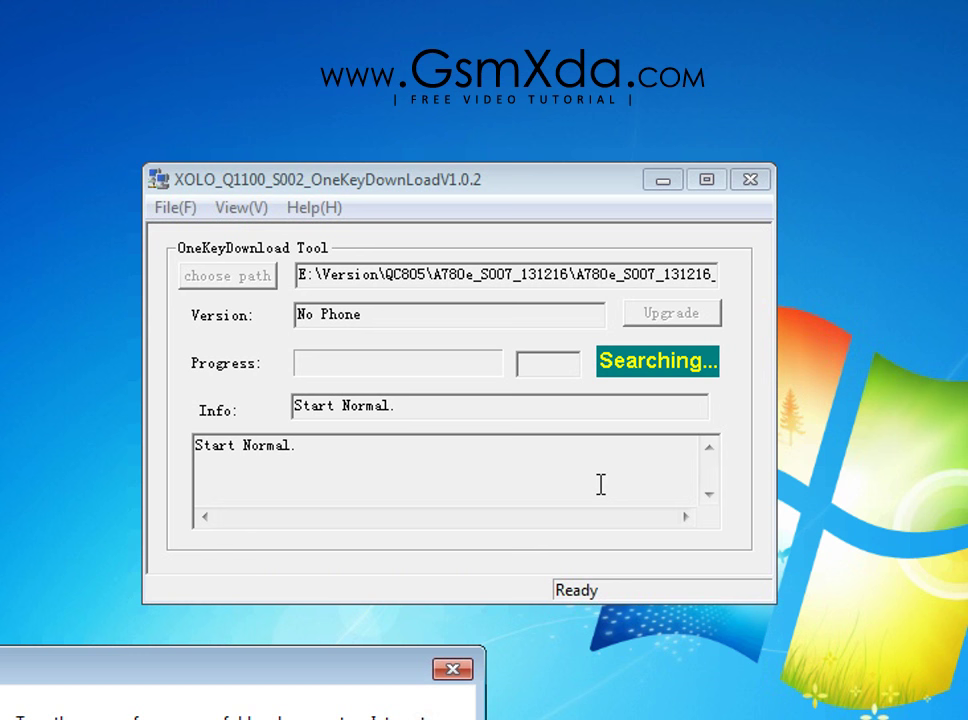
Open Device Manager and reposition its window so the device list is easy to see.
left_click_drag(266, 677, 542, 252)
left_click(536, 372)
left_click_drag(458, 361, 291, 380)
left_click(407, 479)
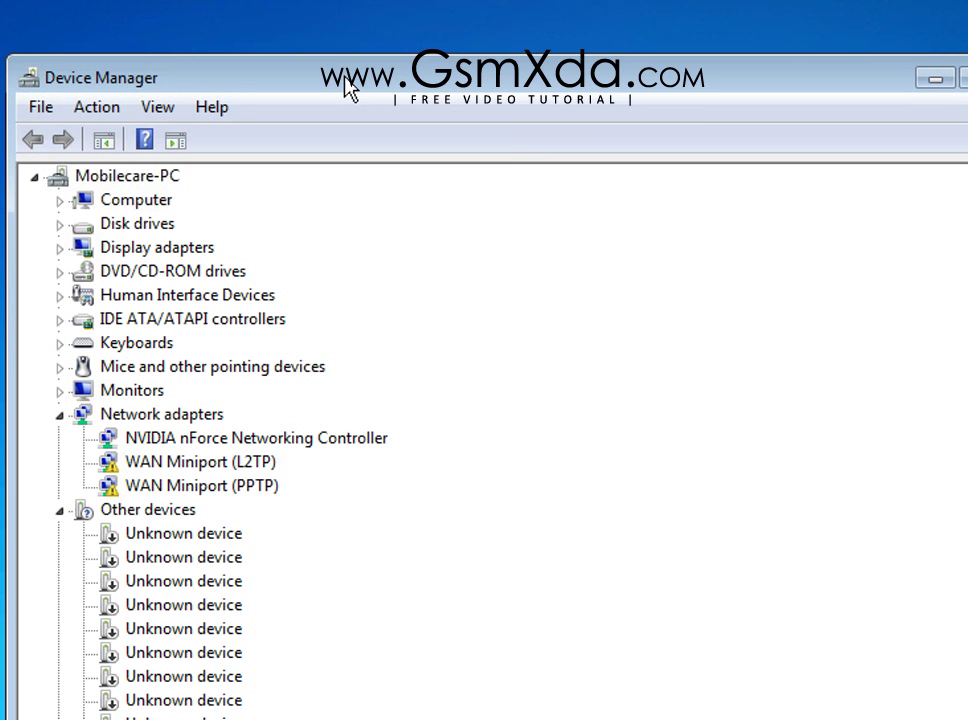
left_click_drag(348, 88, 385, 43)
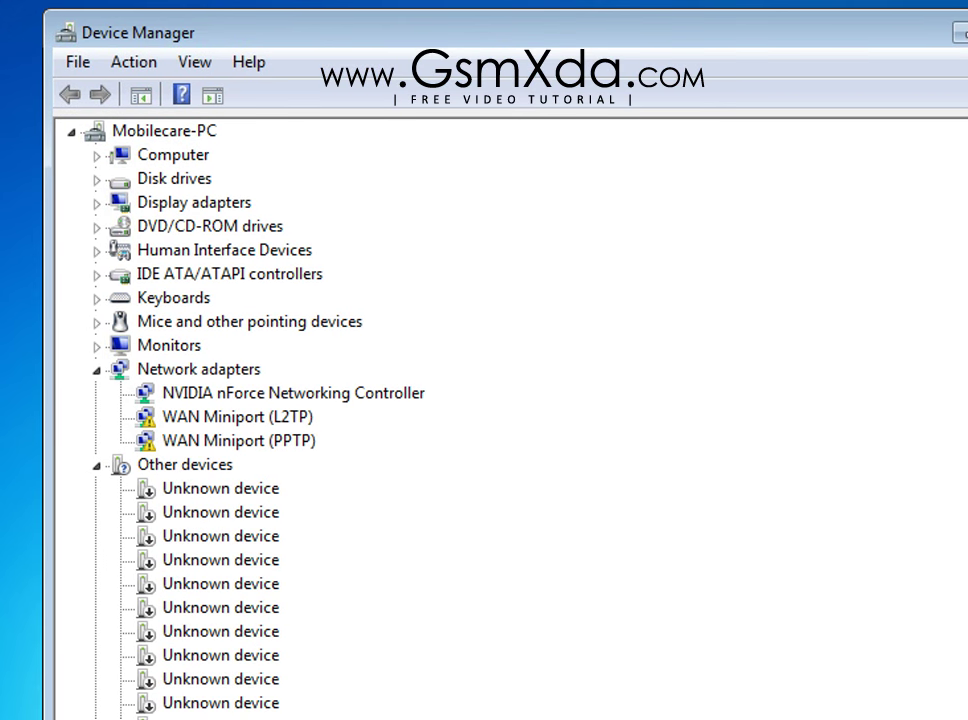
Start a manual driver update for the first XOLO Q1100 under Other devices, showing all devices and browsing for a driver from disk.
scroll(300, 420, "down", 10)
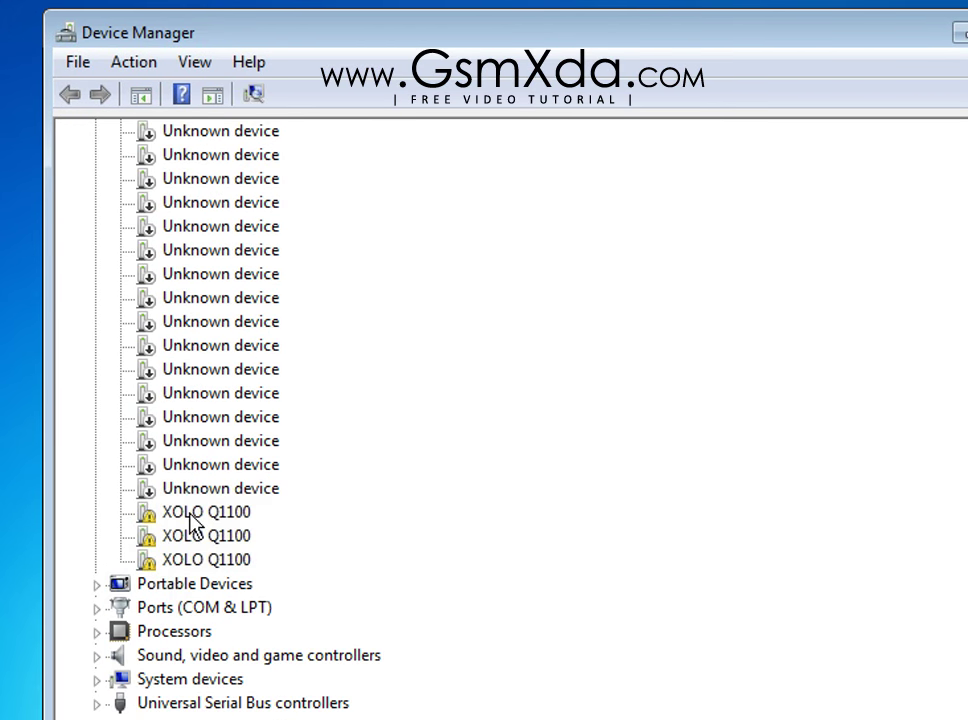
right_click(190, 514)
left_click(272, 534)
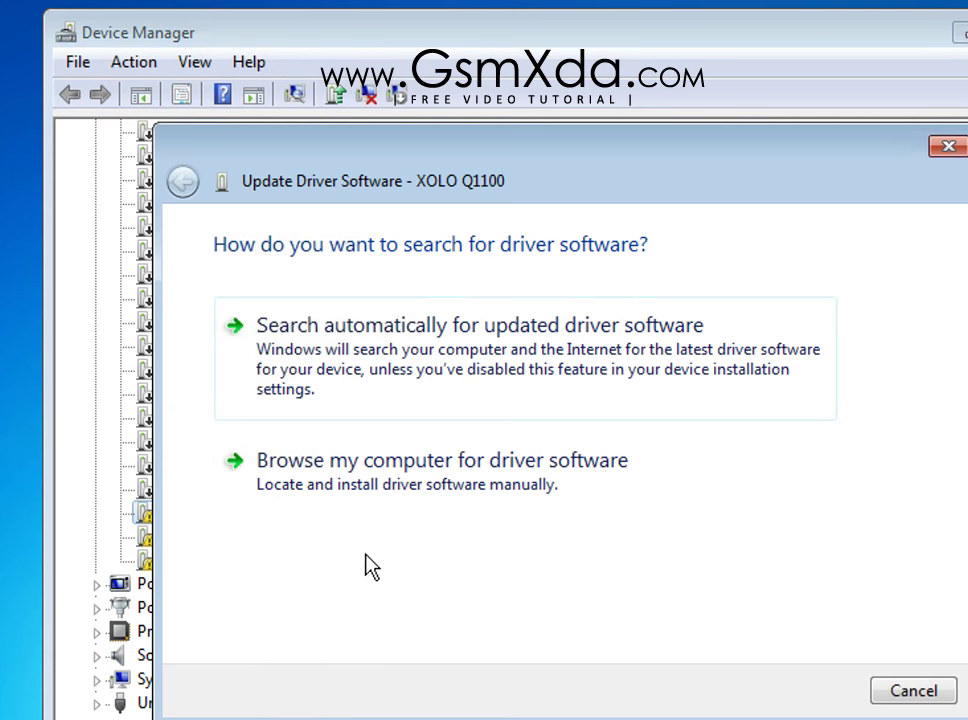
left_click(440, 516)
left_click(395, 562)
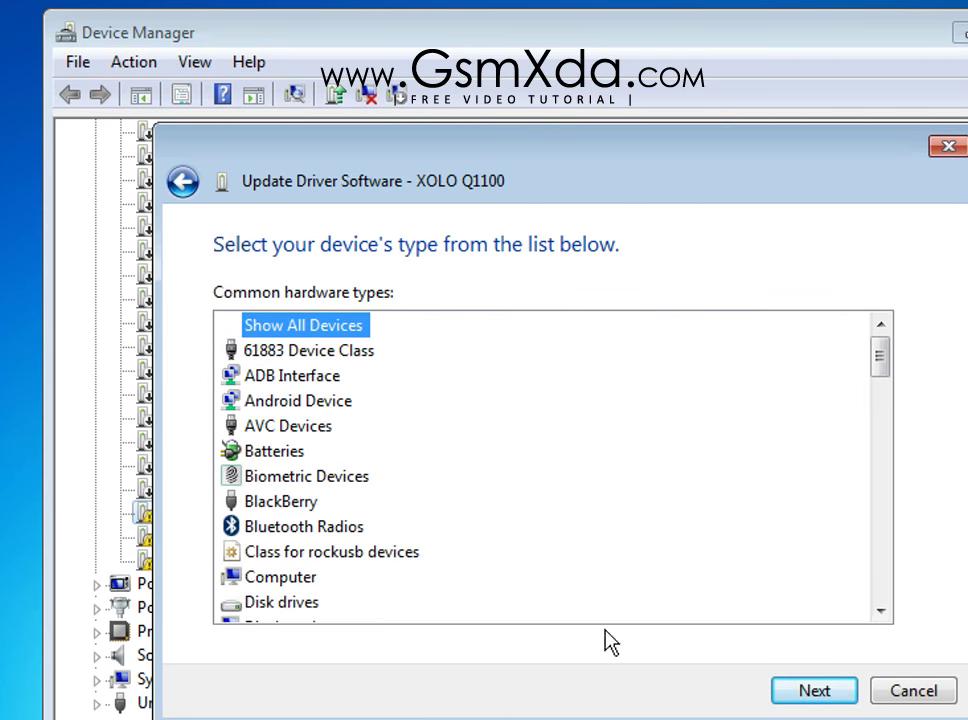
left_click(800, 695)
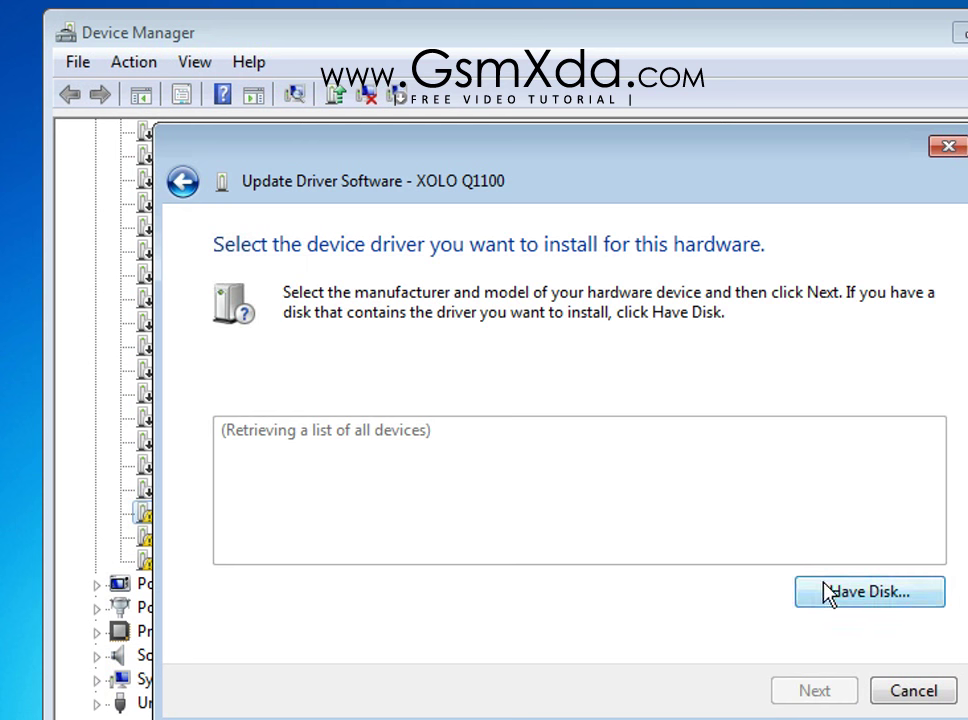
left_click(826, 592)
left_click(780, 555)
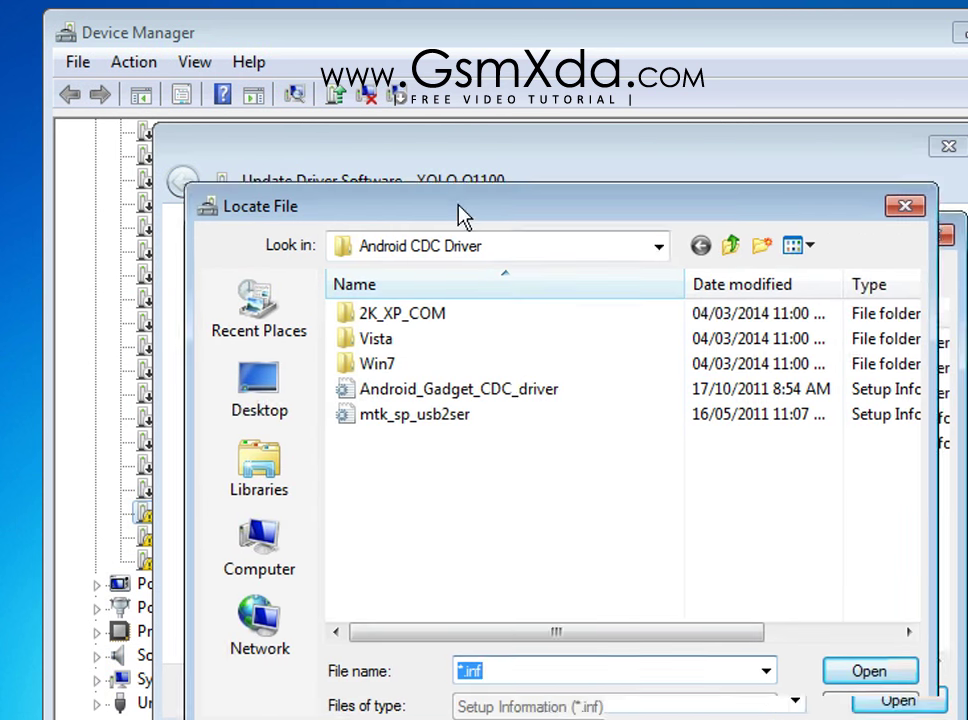
Paste the copied driver path as the file name to open the Win7_32 folder.
right_click(461, 564)
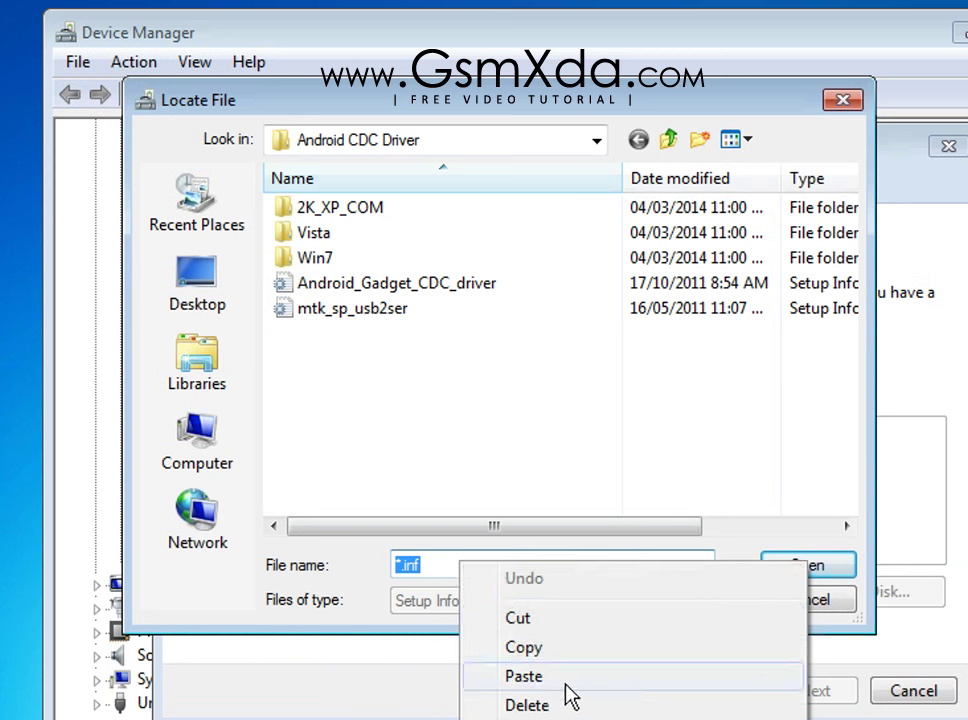
left_click(566, 684)
left_click(804, 566)
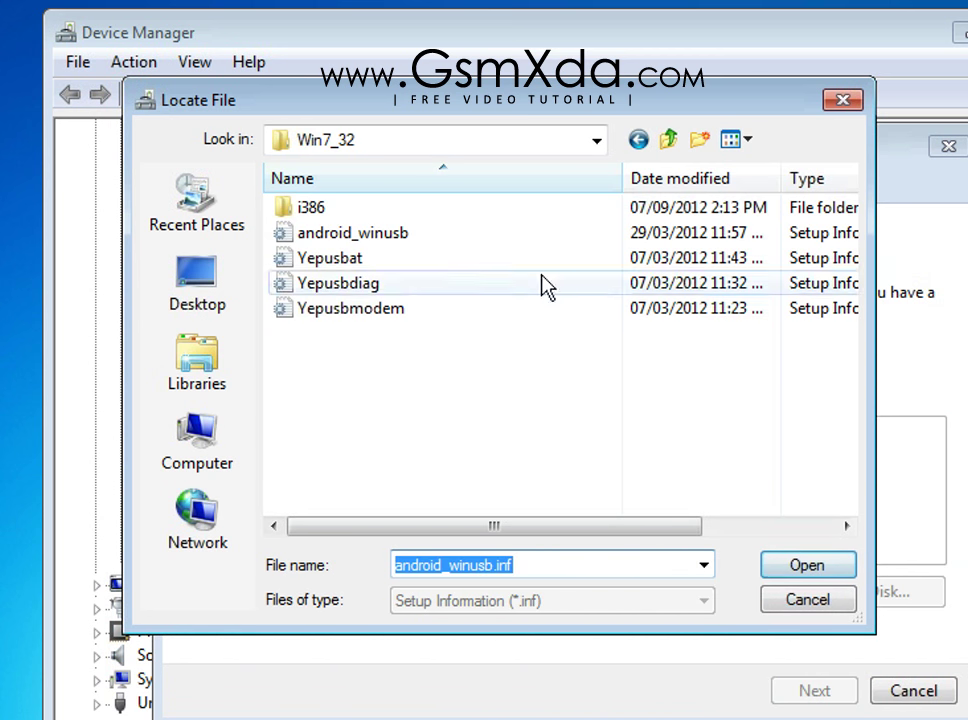
Go up to the Q1100 folder, then back through XOLO_Q1100 Driver and the Yep folder into Win7_32.
left_click(668, 140)
left_click(668, 140)
left_click(668, 140)
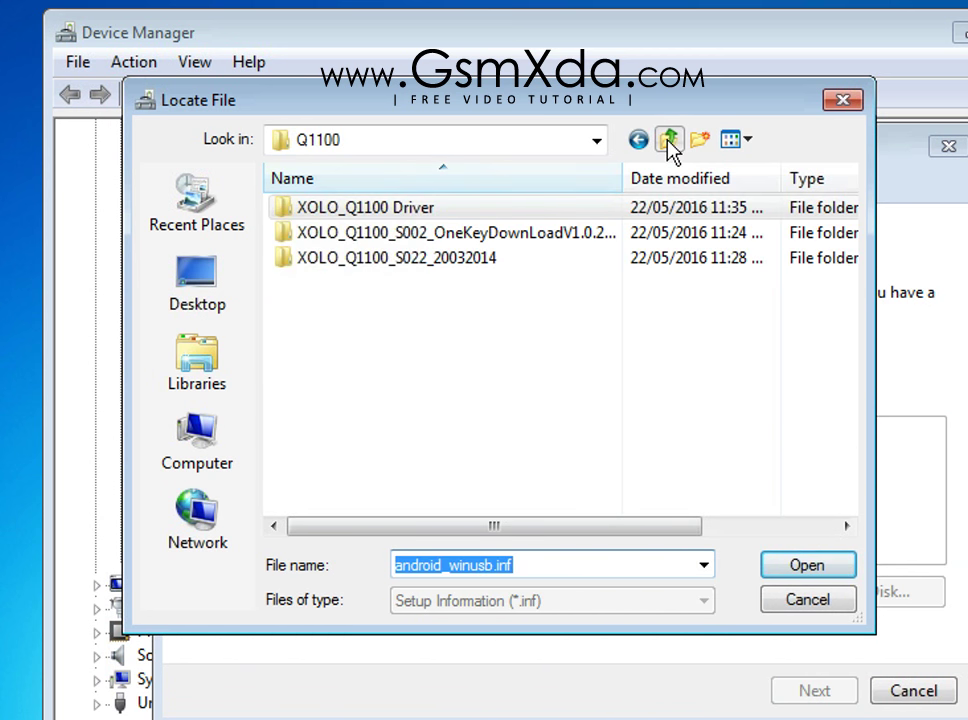
double_click(430, 210)
double_click(372, 210)
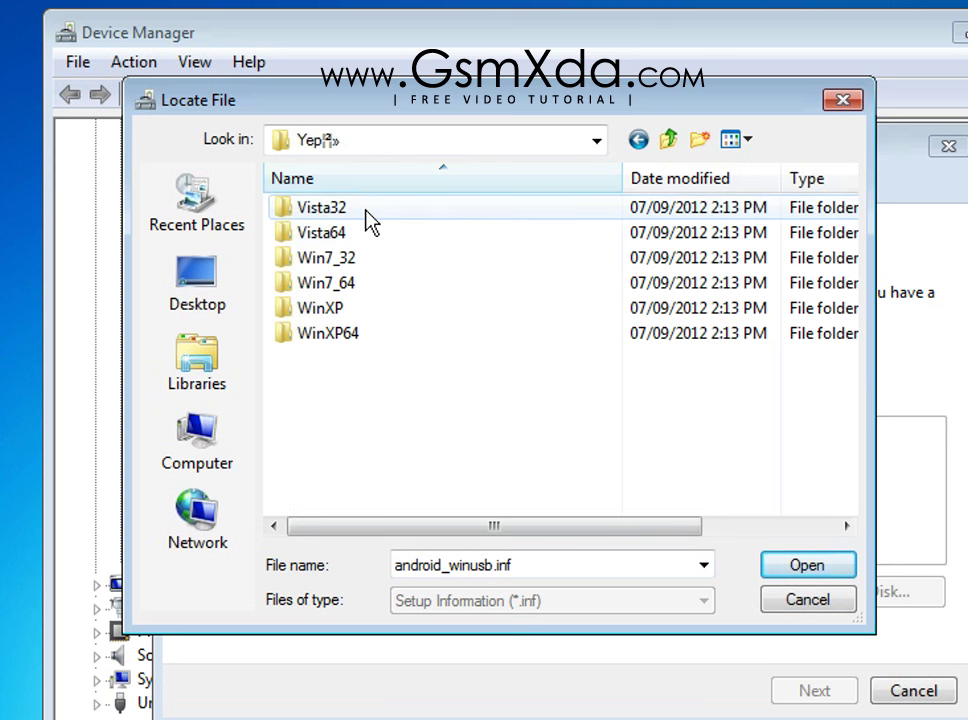
double_click(374, 260)
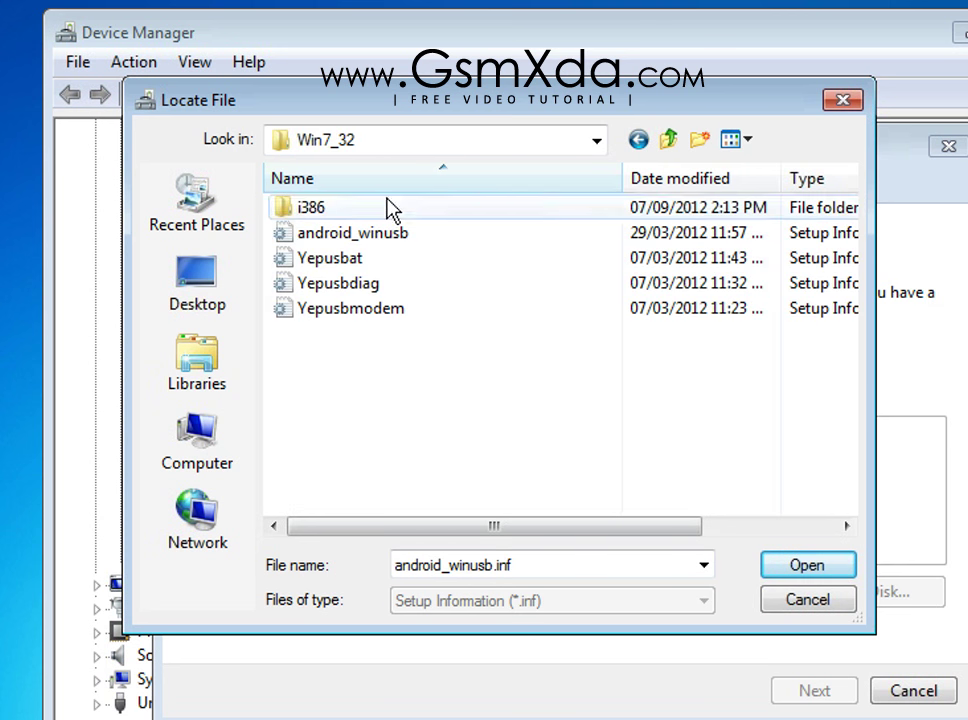
Copy the file name android_winusb.inf, load that file as the driver source, and install the USB AT Device driver.
left_click(644, 564)
key("ctrl+c")
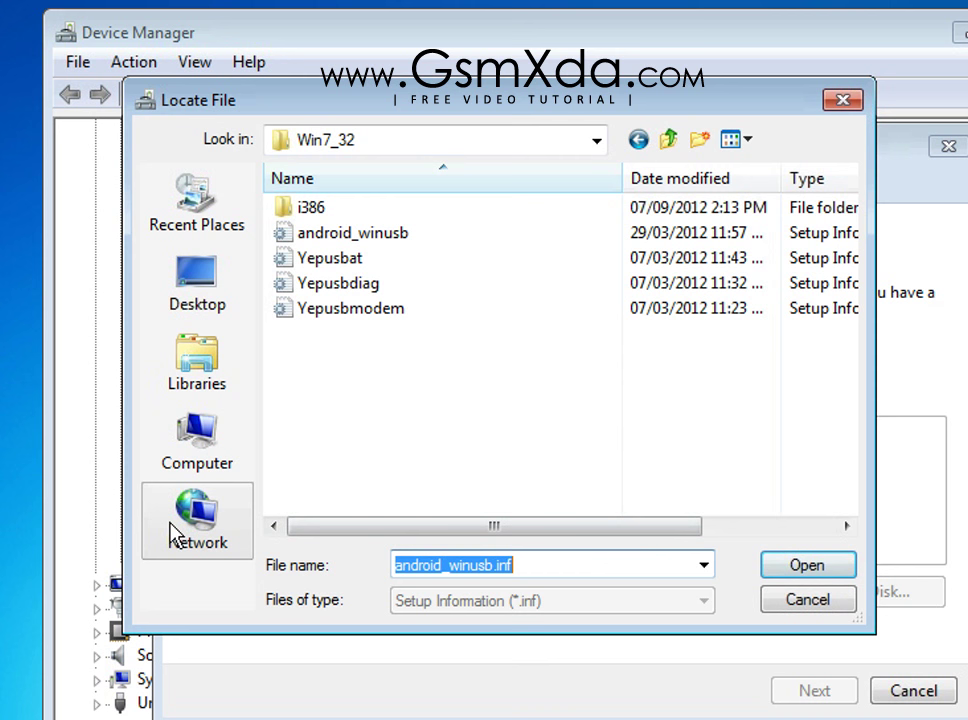
left_click(808, 565)
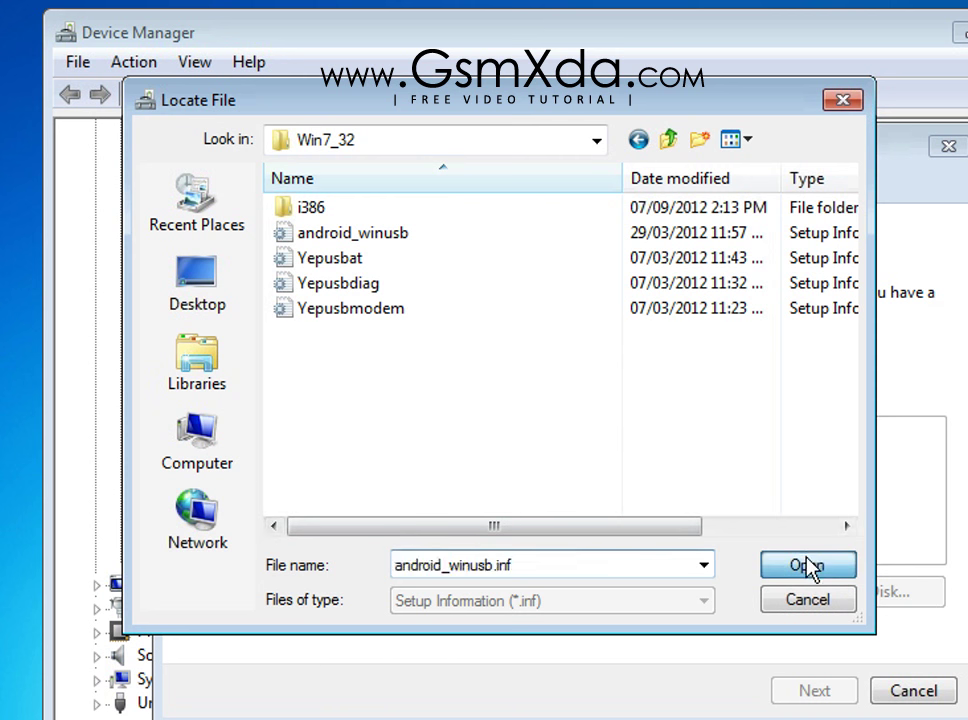
left_click(790, 365)
left_click(318, 466)
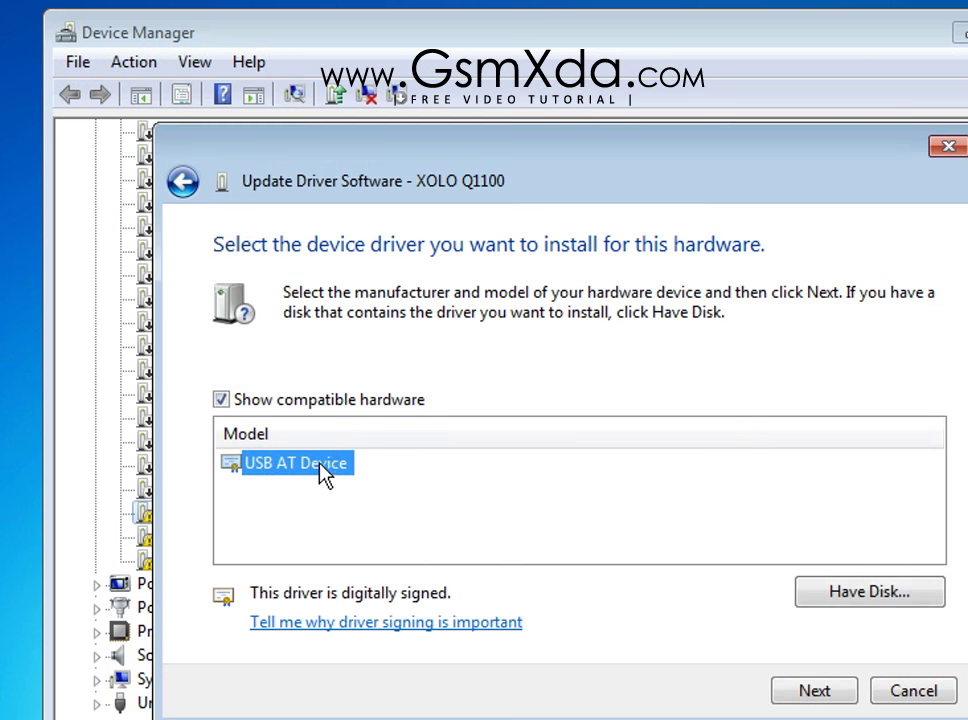
left_click(812, 694)
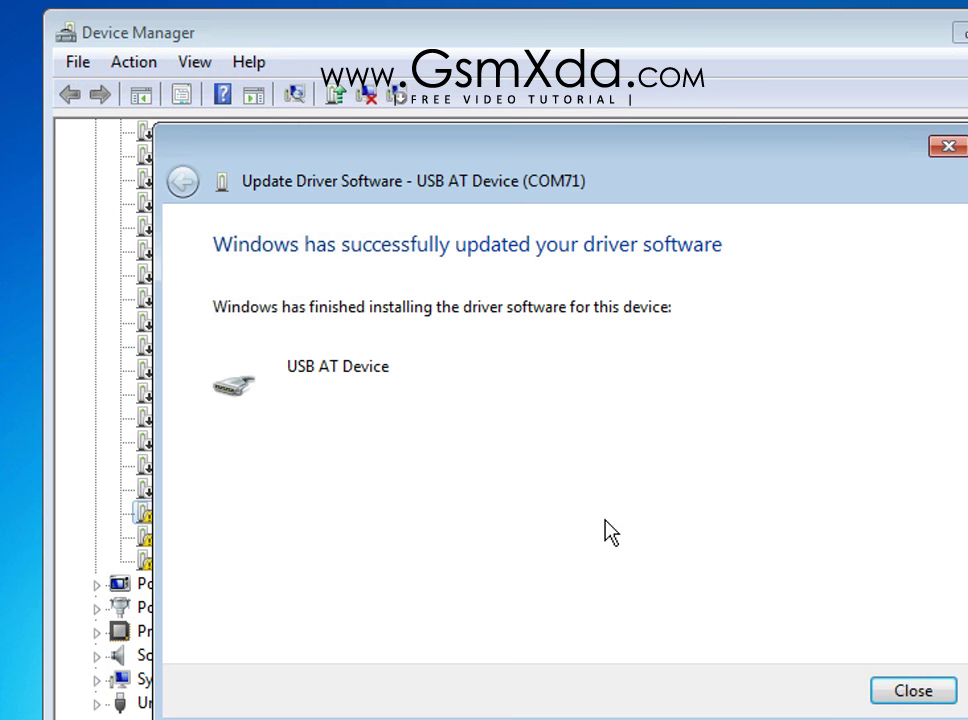
left_click(940, 692)
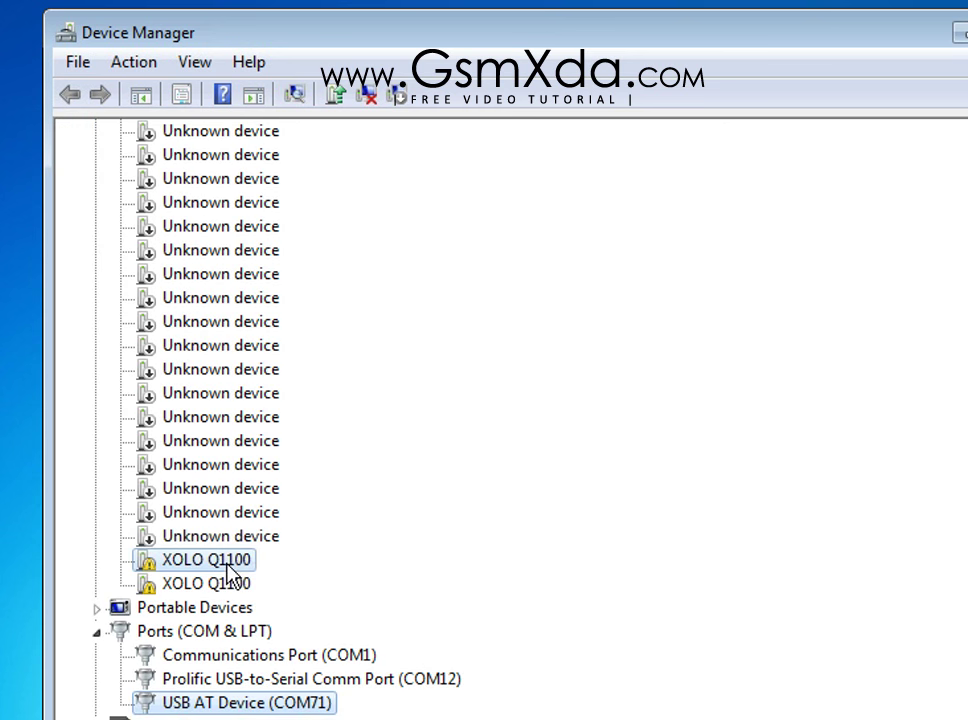
Start a manual driver update for the first of the two remaining XOLO Q1100 devices and browse for a driver from disk.
right_click(252, 566)
left_click(281, 583)
left_click(426, 503)
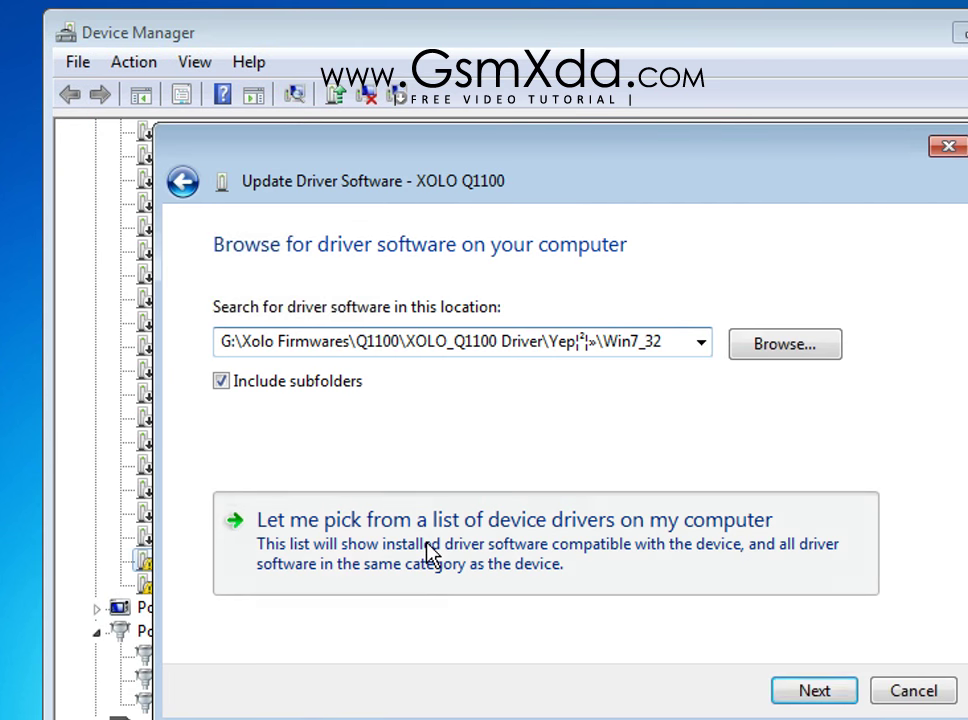
left_click(430, 552)
left_click(826, 688)
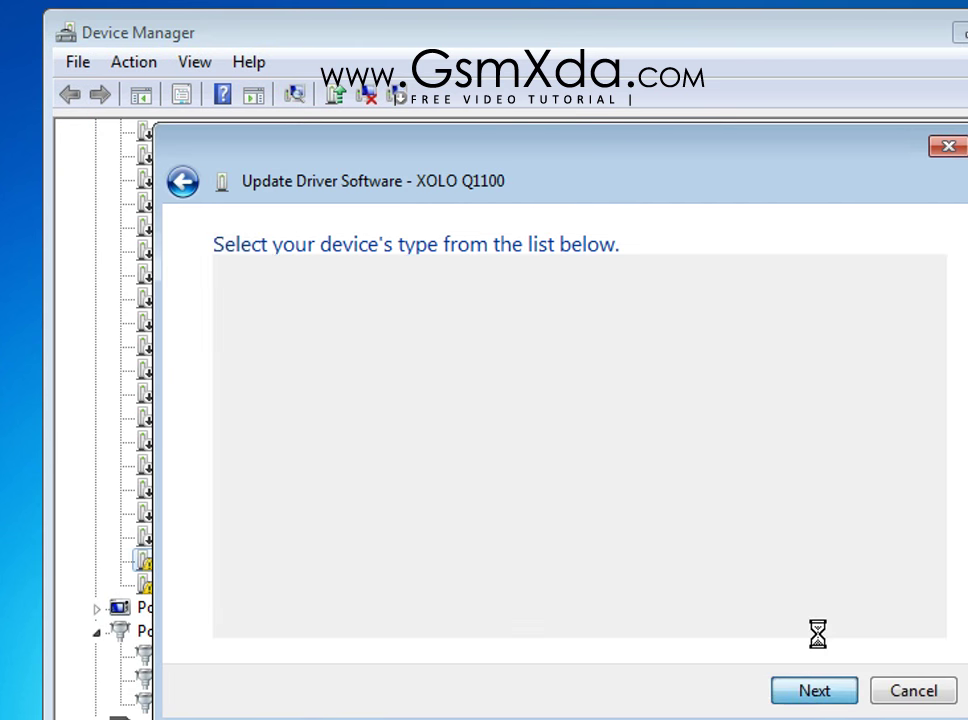
left_click(870, 588)
left_click(795, 572)
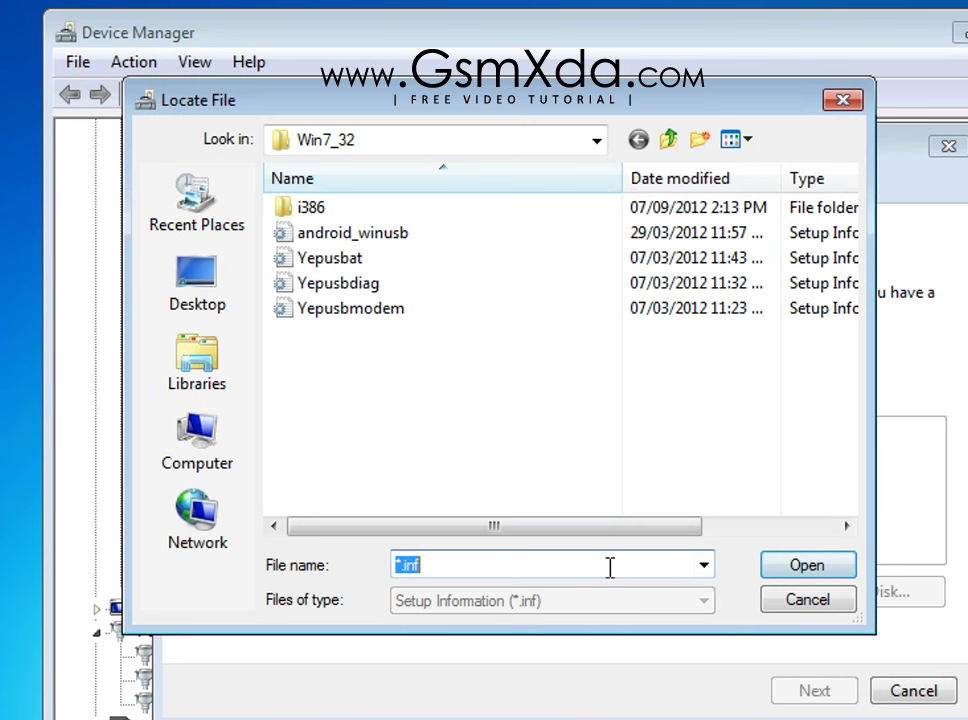
Load the copied file name android_winusb.inf from Win7_32 and install the USB Diagnostics Device driver.
key("BackSpace")
key("ctrl+v")
left_click(808, 568)
left_click(817, 366)
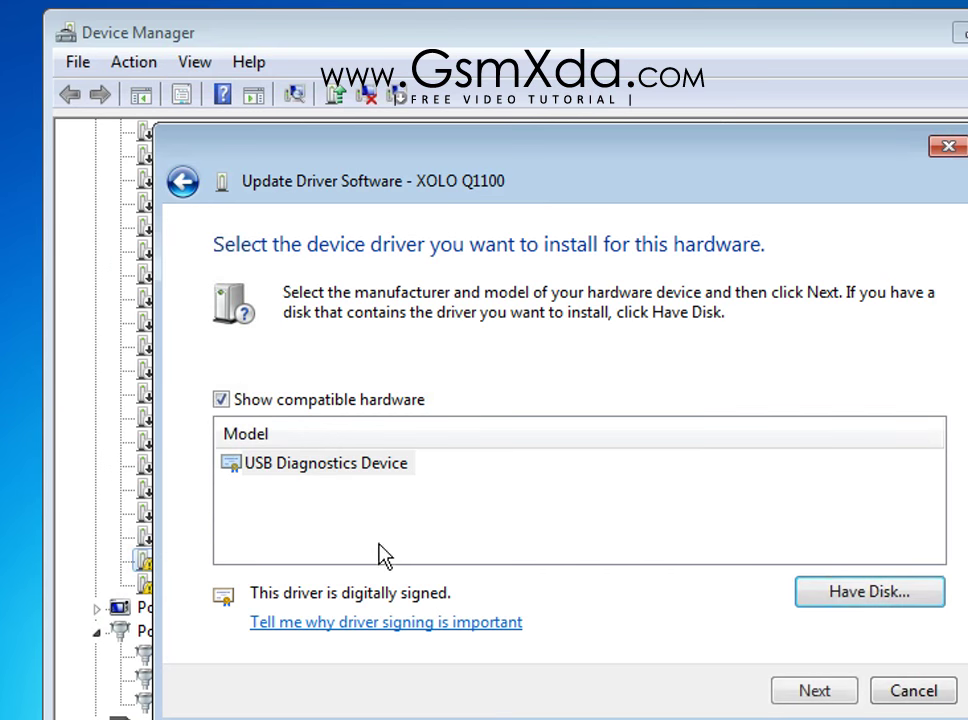
left_click(344, 467)
left_click(810, 692)
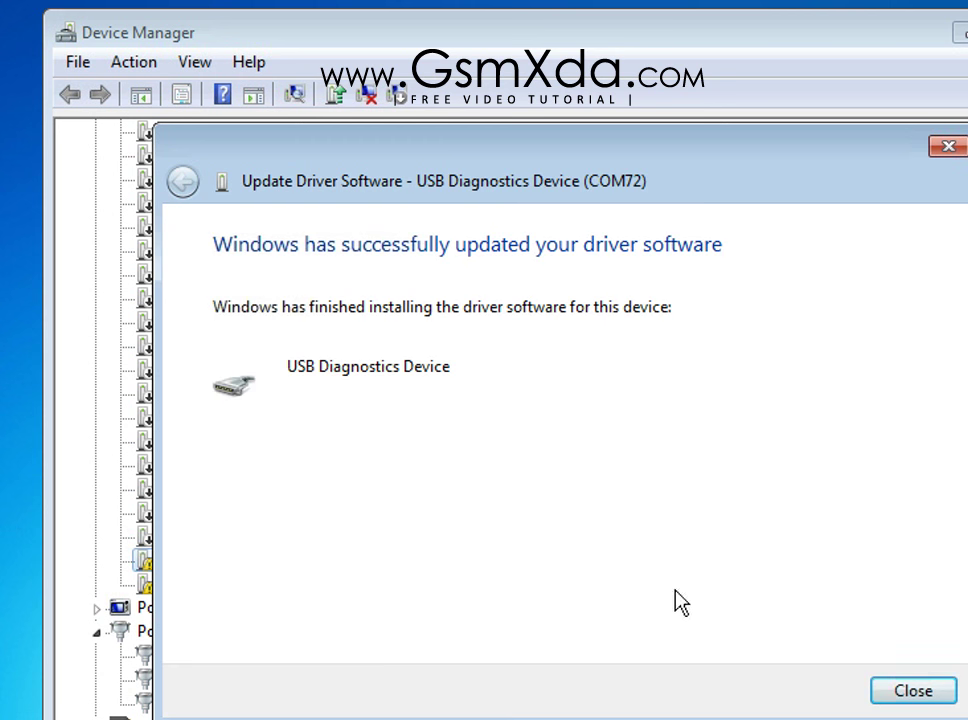
left_click(914, 691)
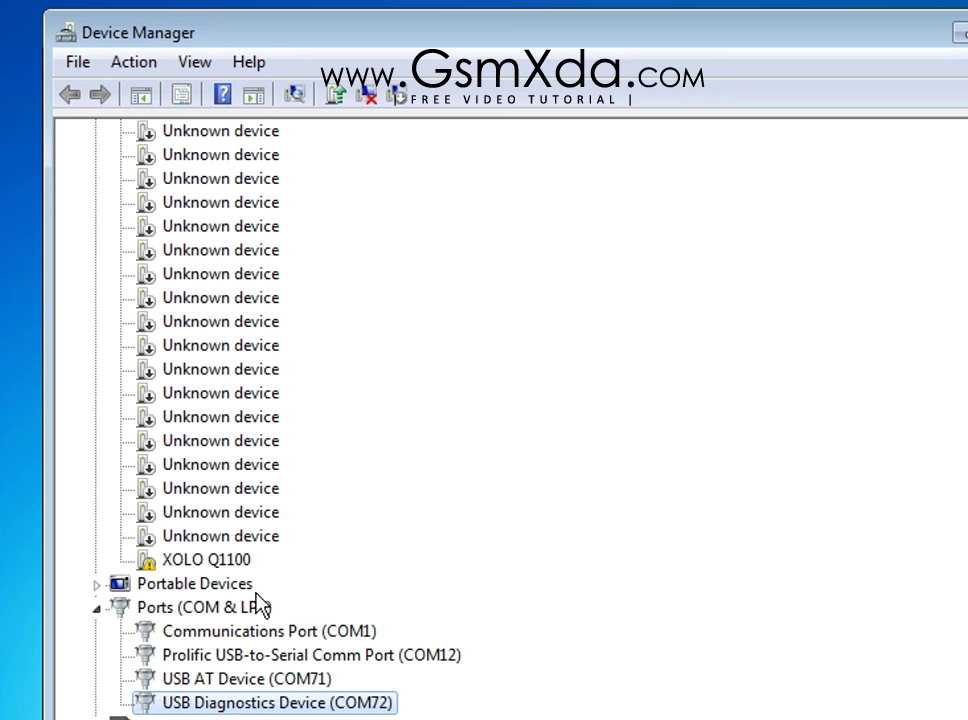
Start a manual driver update for the last XOLO Q1100 device and browse for a driver from disk.
right_click(209, 562)
left_click(258, 582)
left_click(458, 460)
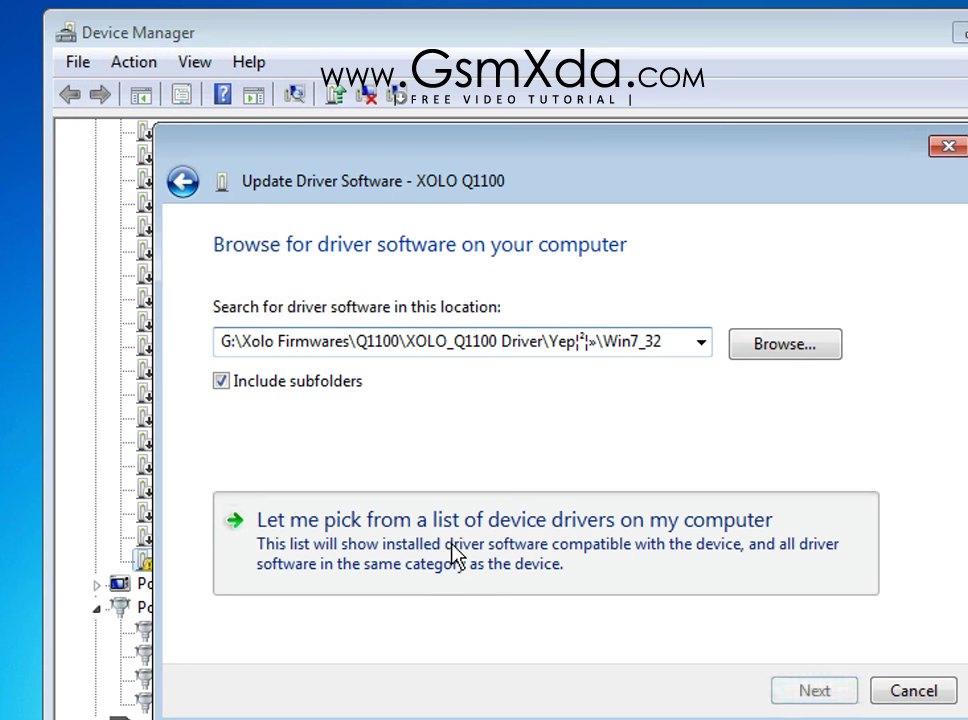
left_click(471, 557)
left_click(803, 694)
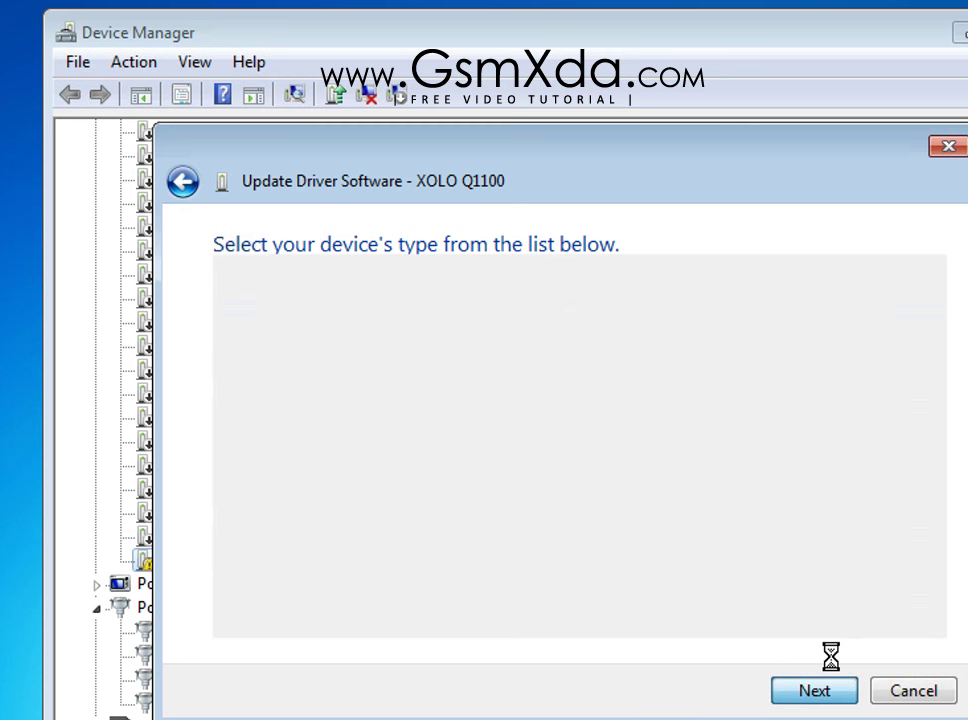
left_click(869, 592)
left_click(775, 553)
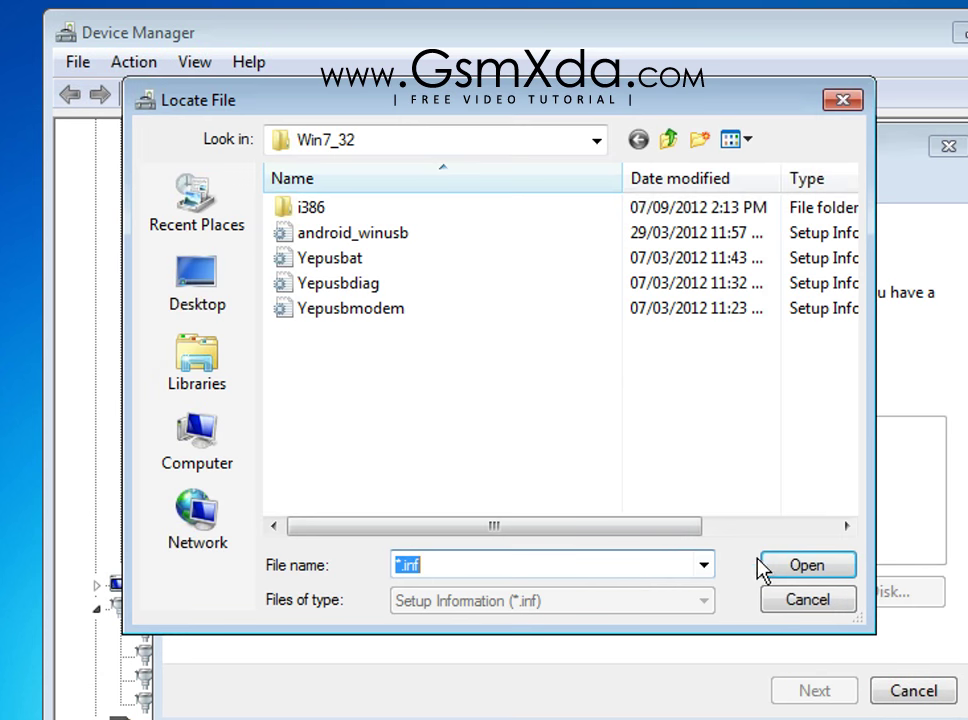
Load the setup information file from Win7_32 and install the USB MODEM Device driver.
left_click(822, 574)
left_click(783, 366)
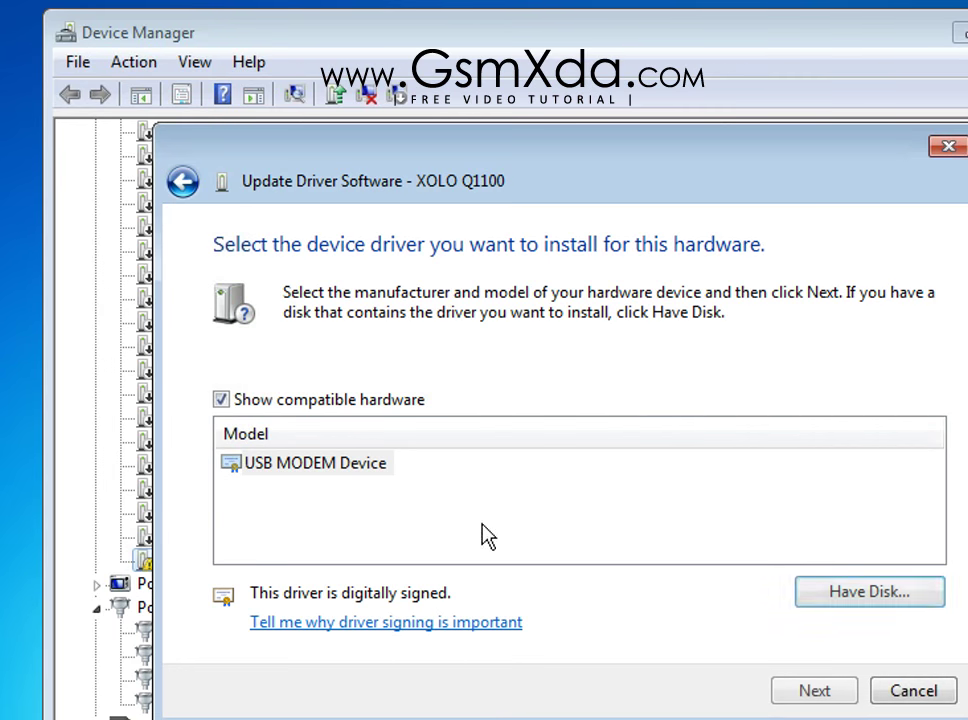
left_click(324, 468)
left_click(826, 700)
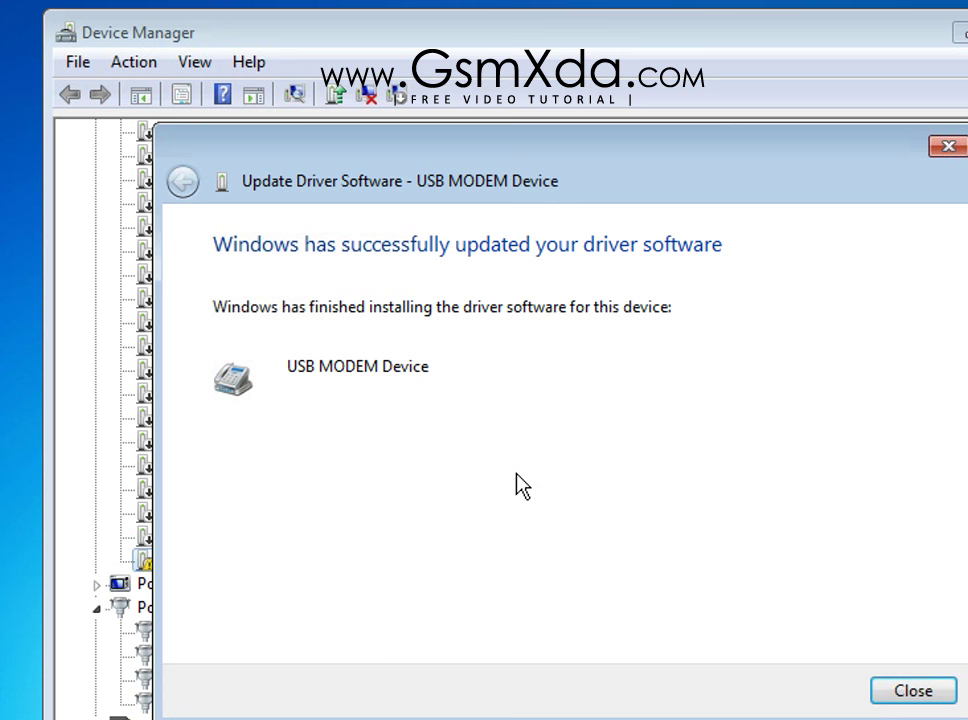
left_click(898, 682)
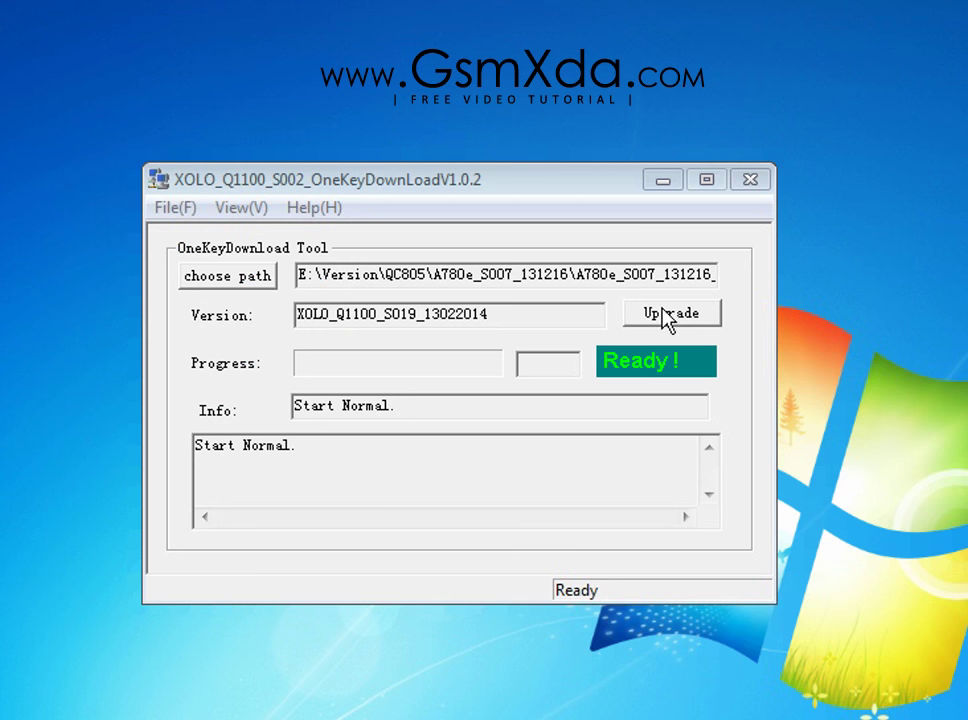
double_click(362, 314)
left_click(566, 320)
left_click_drag(296, 314, 329, 302)
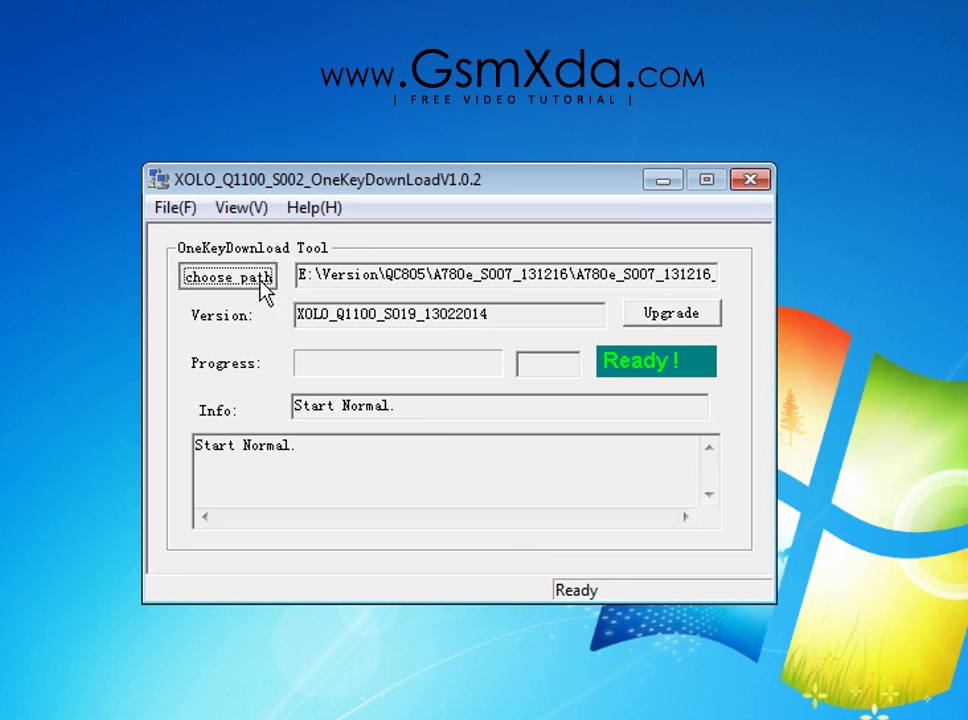
Browse for the firmware path and expand the Q1100 folder inside Xolo Firmwares on the Software 3 (G:) drive.
left_click(262, 283)
left_click_drag(390, 192, 355, 97)
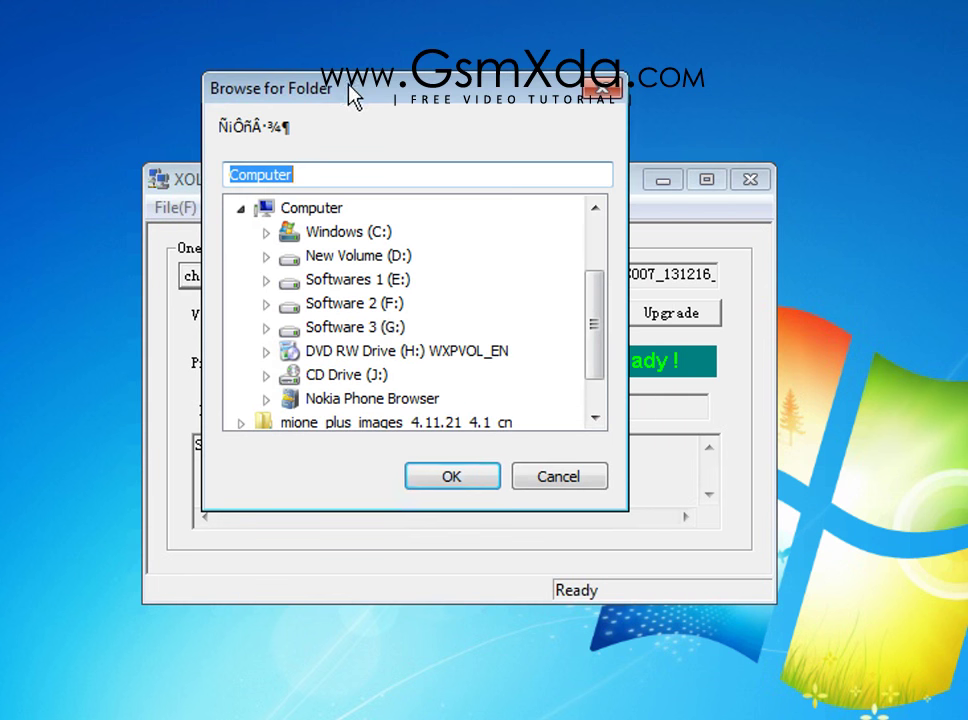
double_click(396, 331)
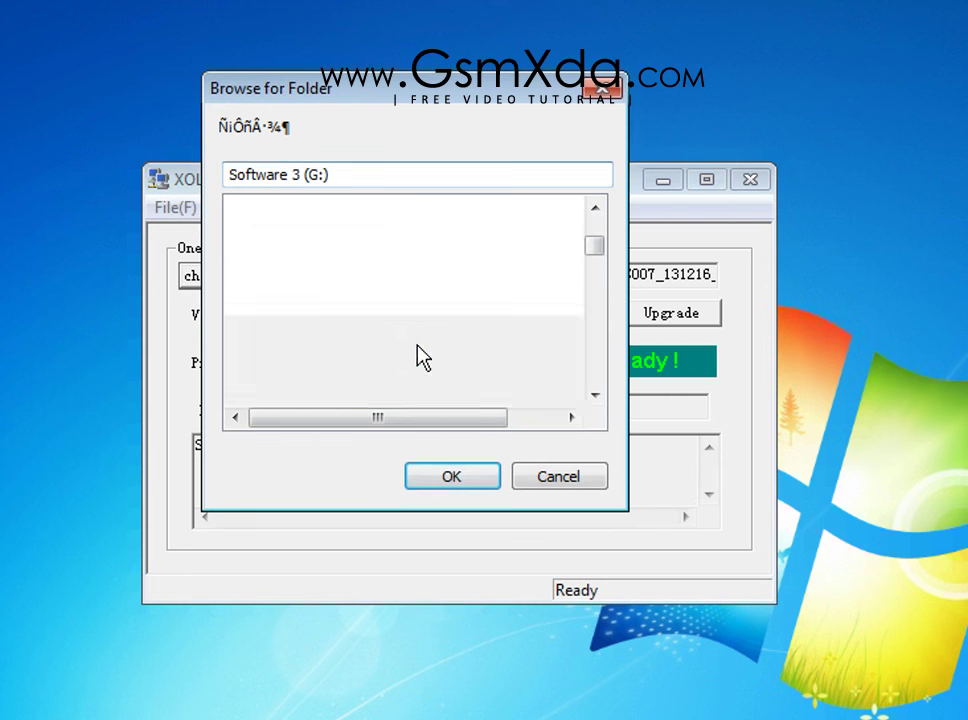
left_click(434, 336)
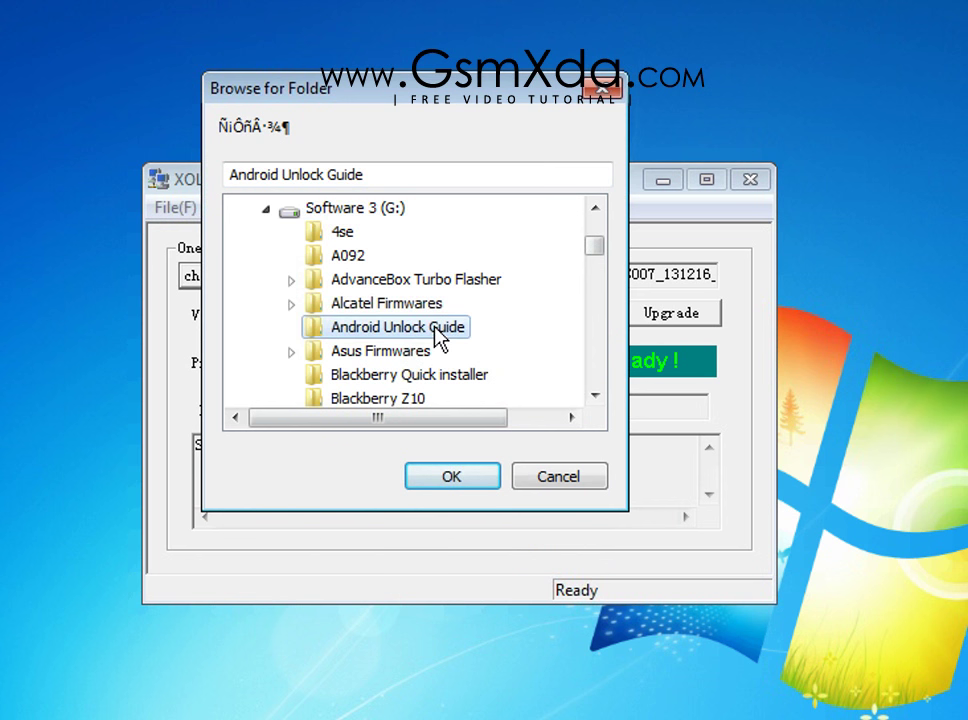
key("x")
left_click(421, 399)
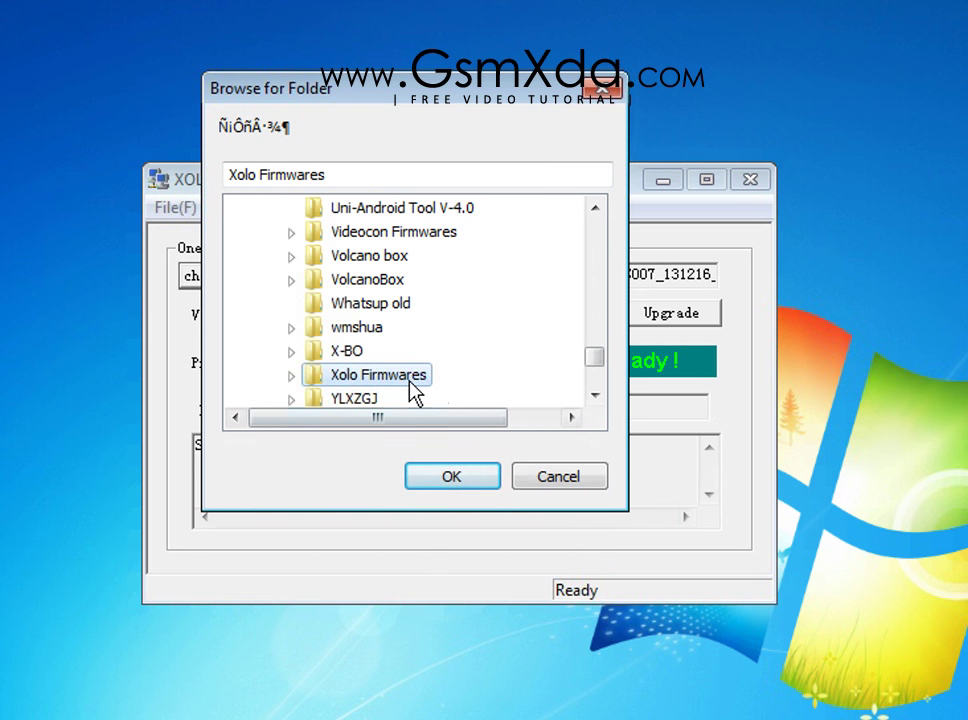
double_click(409, 379)
left_click_drag(595, 397, 595, 397)
double_click(390, 305)
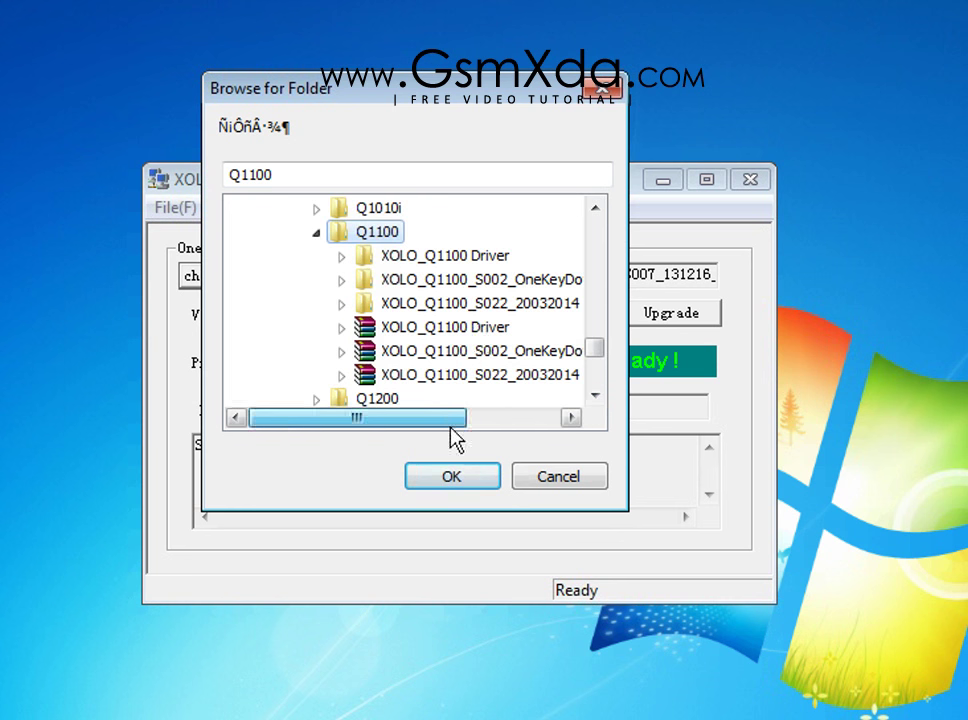
Set the nested XOLO_Q1100_S022_20032014 folder as the firmware path and start the phone upgrade.
left_click(485, 303)
double_click(487, 310)
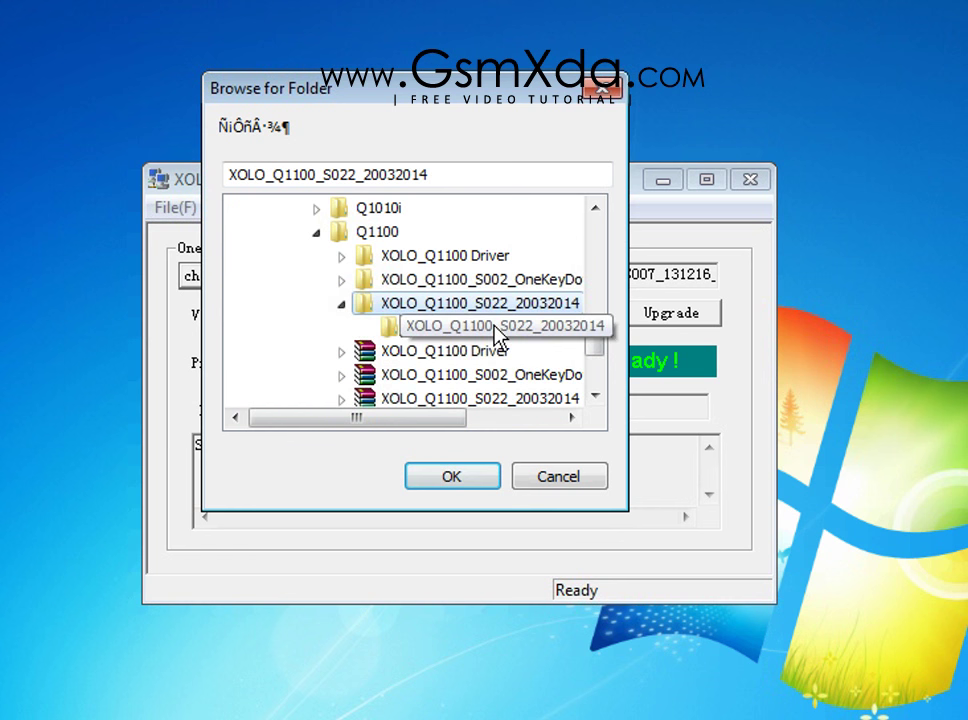
left_click(495, 330)
left_click(455, 473)
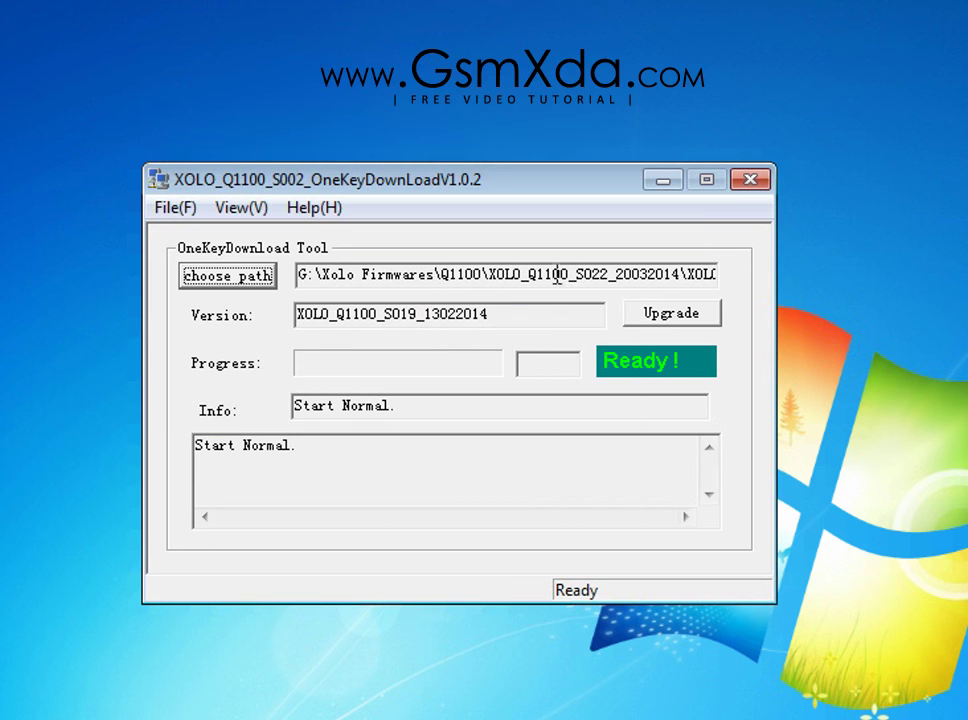
left_click(673, 316)
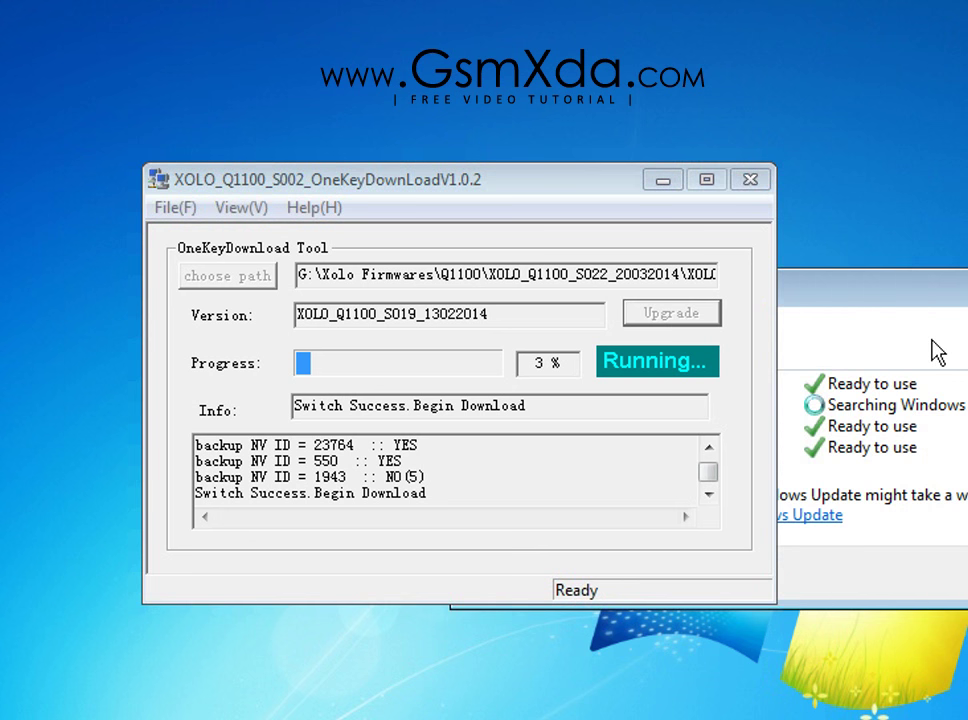
Close the Driver Software Installation window and open Device Manager.
left_click(886, 307)
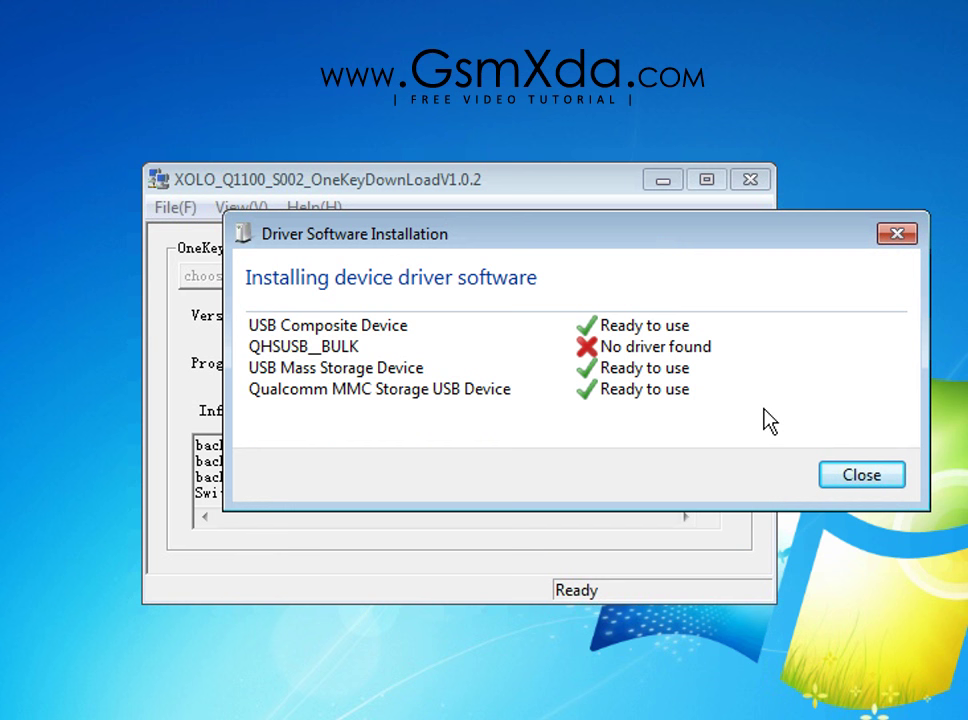
left_click(864, 478)
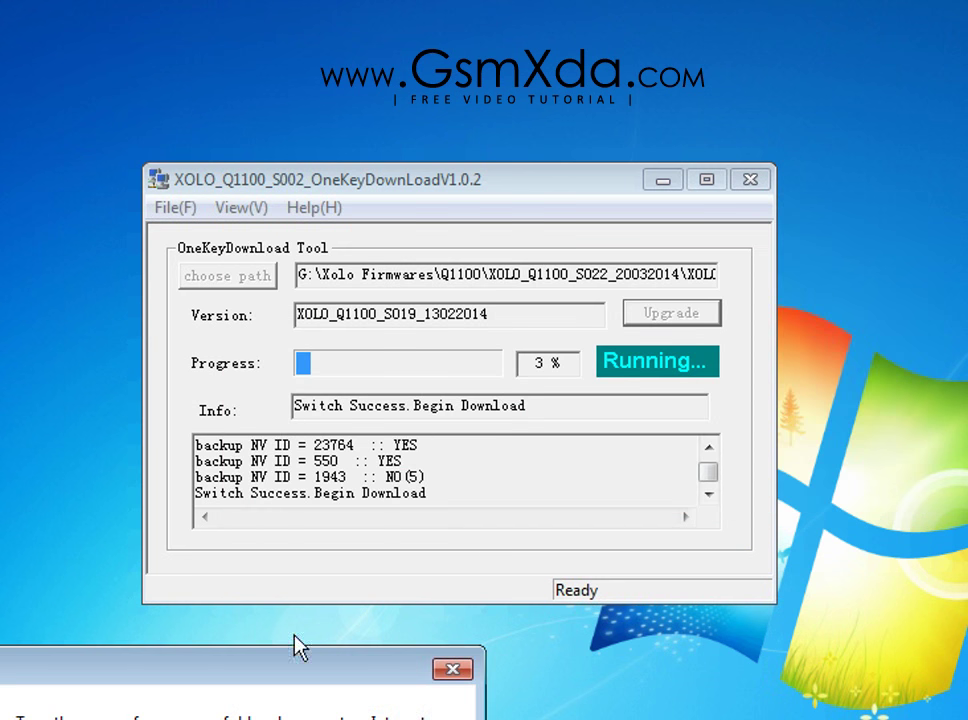
key("super+r")
left_click(386, 501)
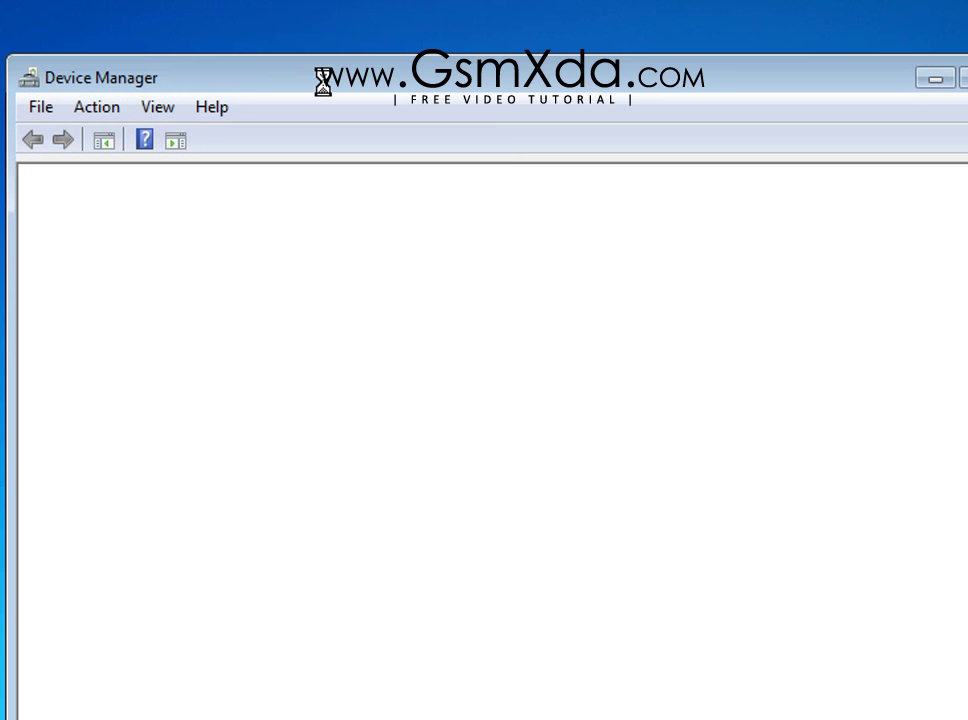
left_click_drag(324, 86, 361, 7)
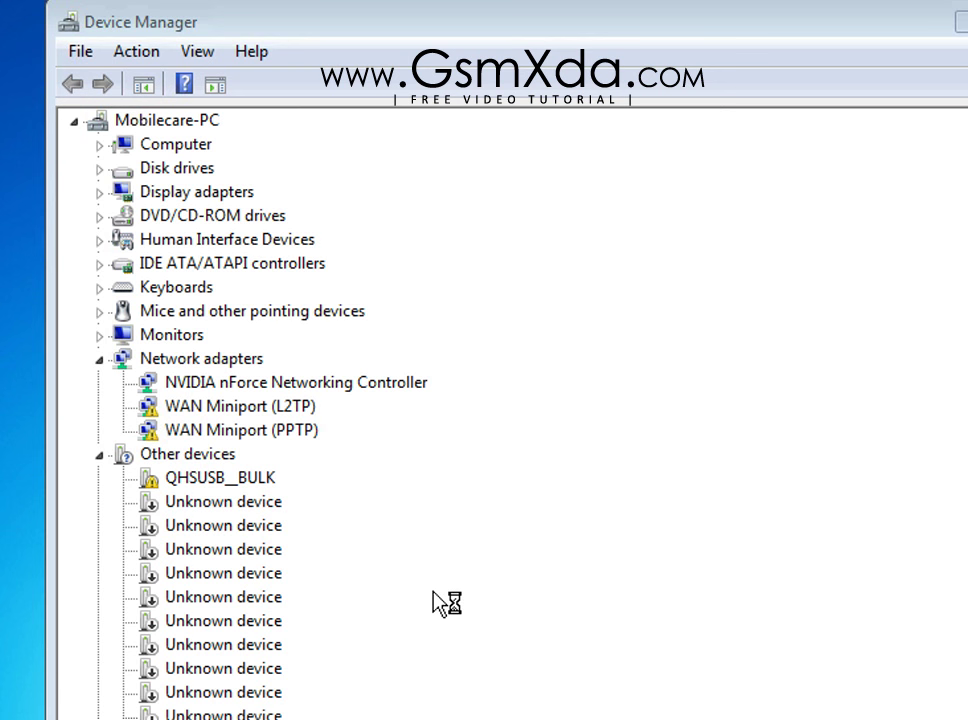
Start a manual driver update for the QHSUSB__BULK device and browse for a driver from disk.
right_click(250, 481)
left_click(306, 505)
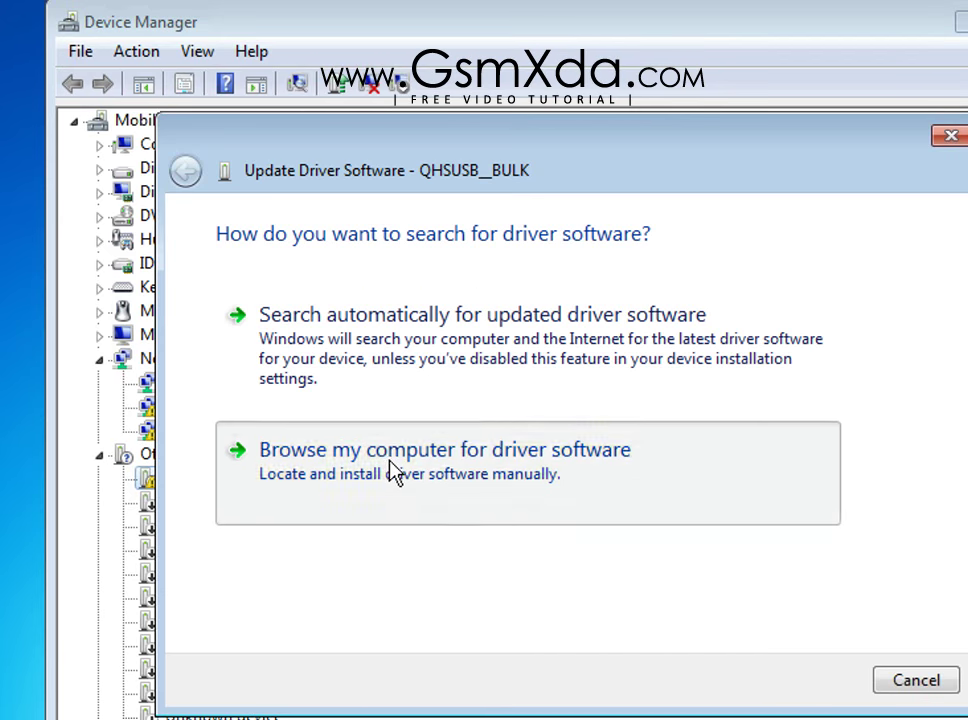
left_click(391, 471)
left_click(410, 537)
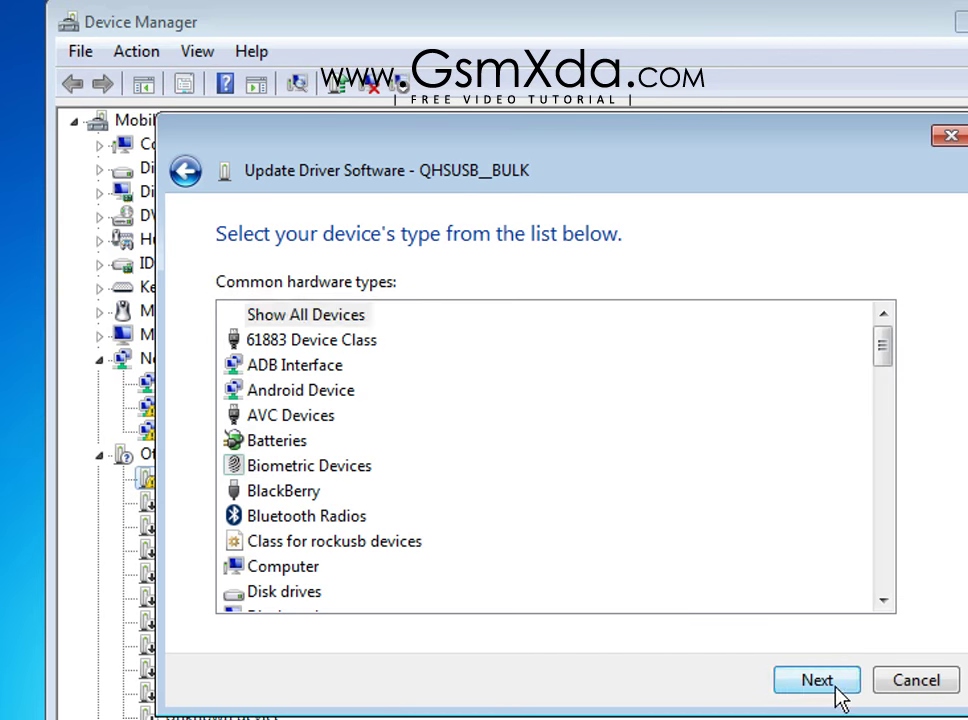
left_click(836, 688)
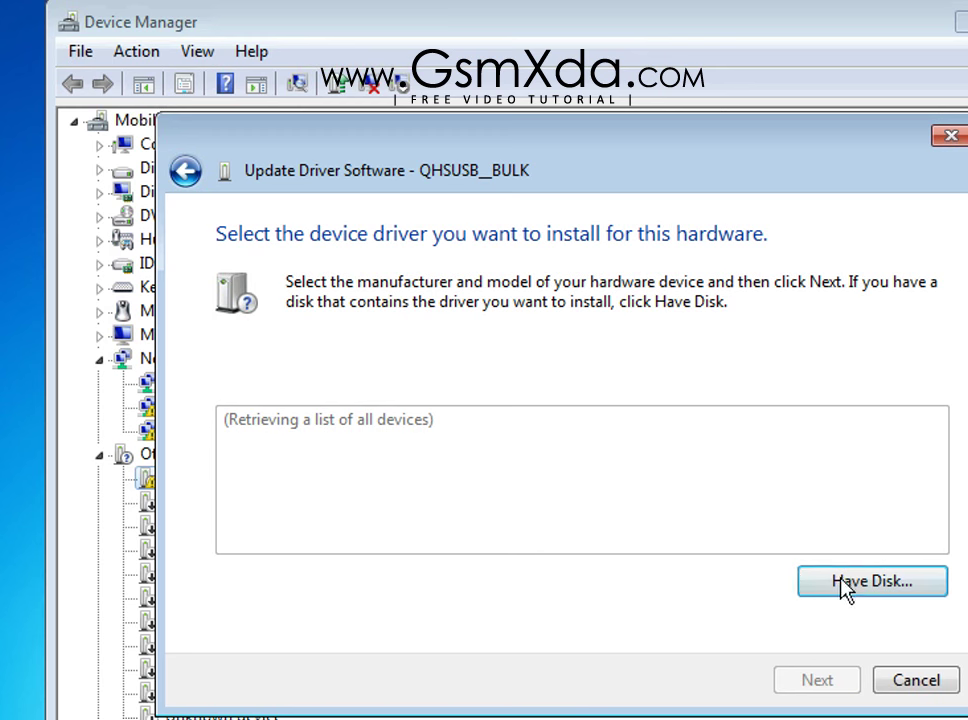
left_click(838, 586)
left_click(795, 542)
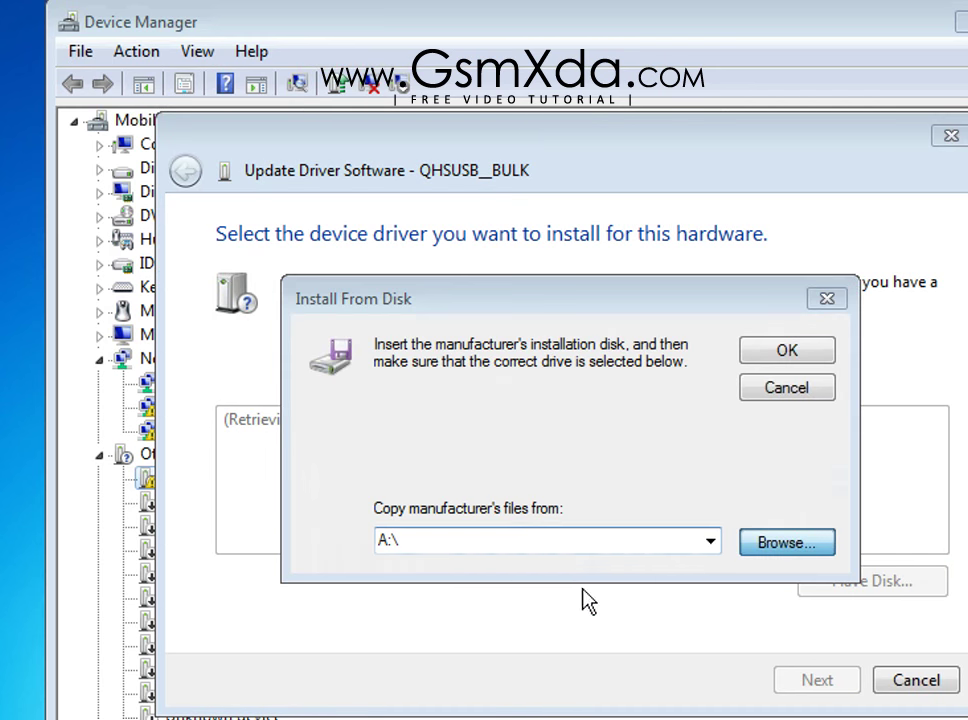
Load android_winusb.inf as the driver source and install the Google, Inc. Android ADB Interface driver on QHSUSB__BULK.
left_click_drag(543, 343, 406, 139)
key("BackSpace")
type("android_winusb.inf")
left_click(830, 605)
left_click(770, 350)
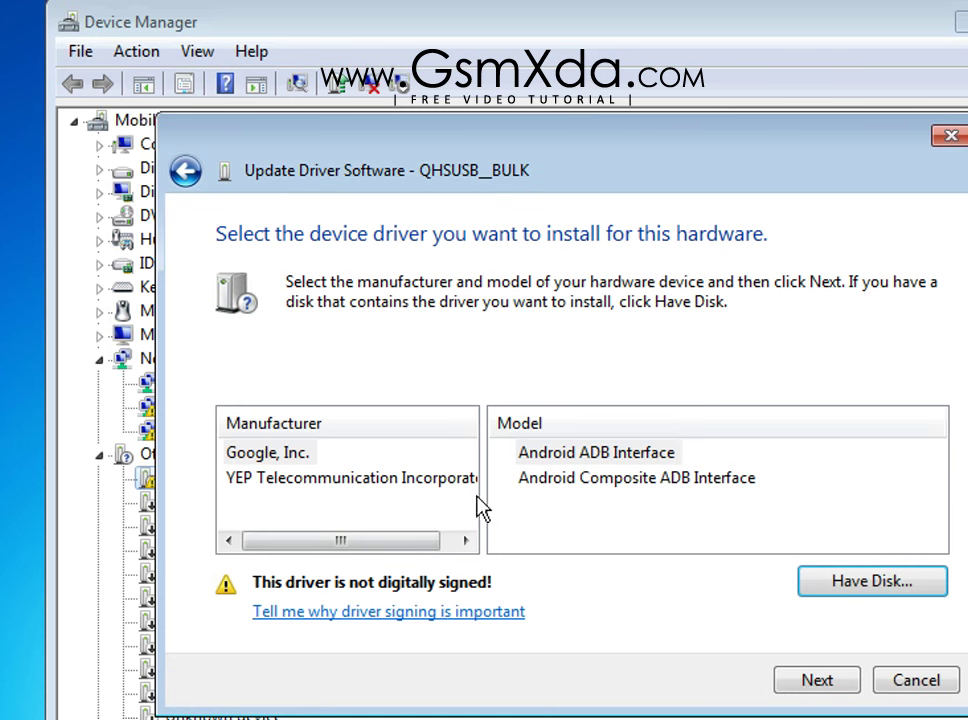
left_click(817, 683)
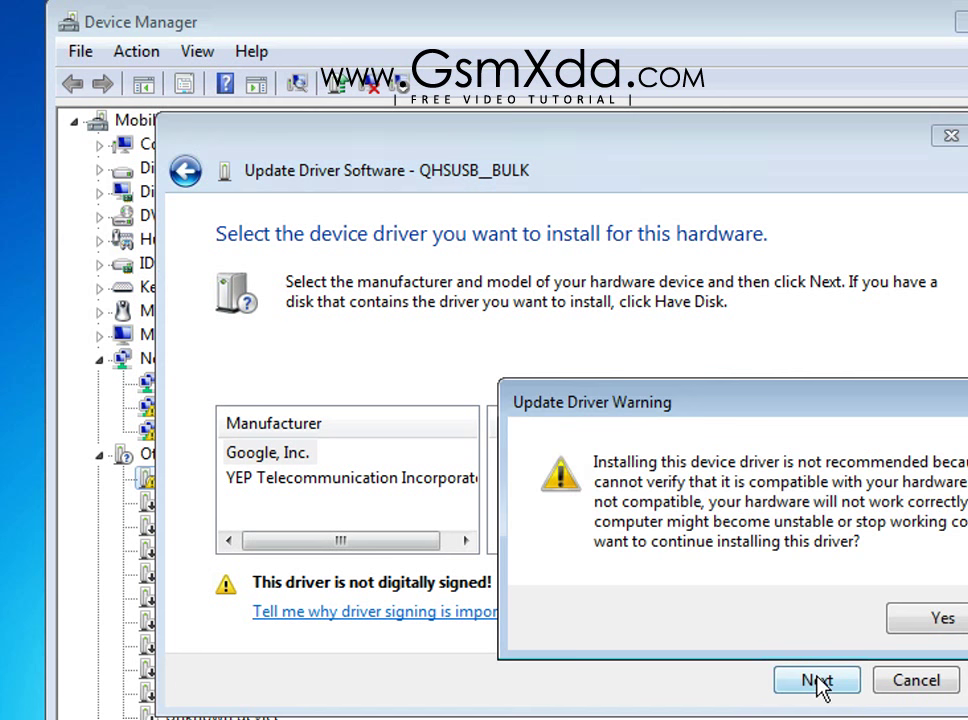
left_click(915, 673)
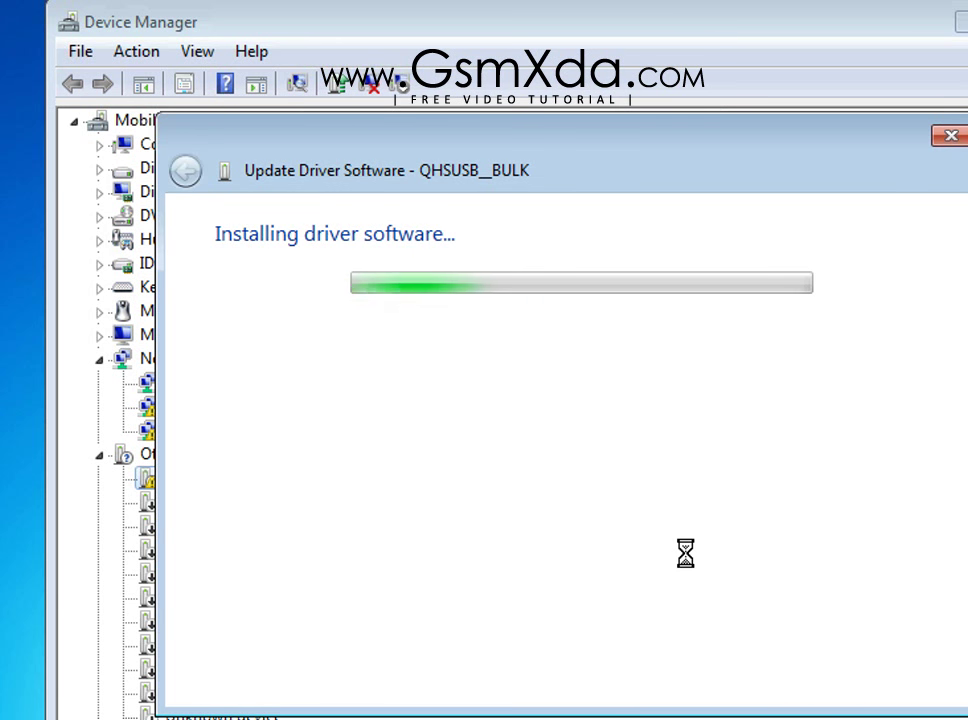
left_click(703, 558)
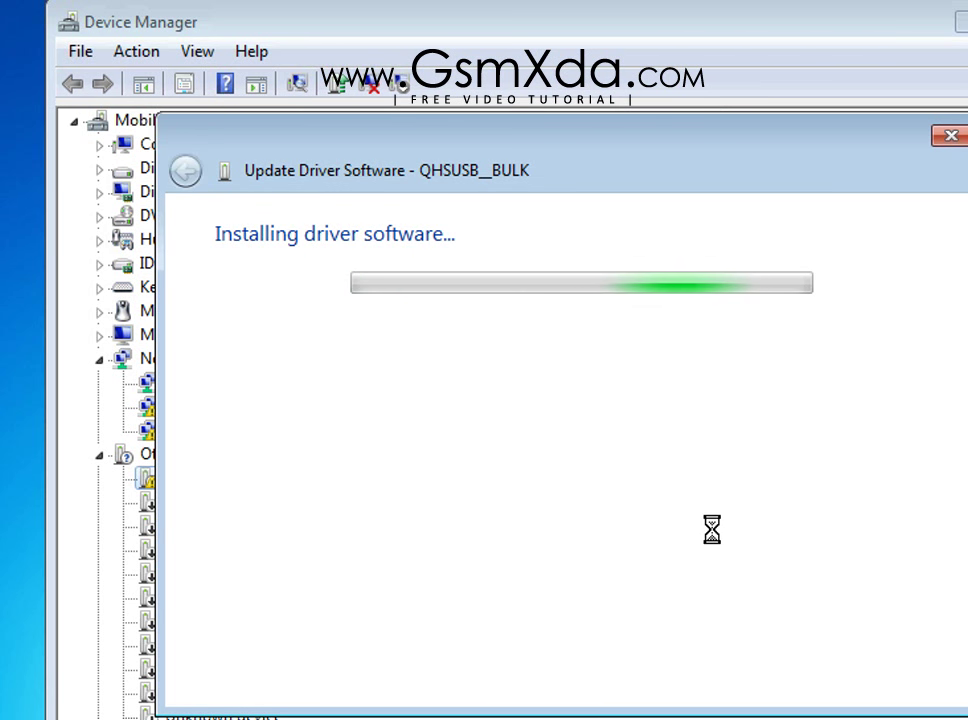